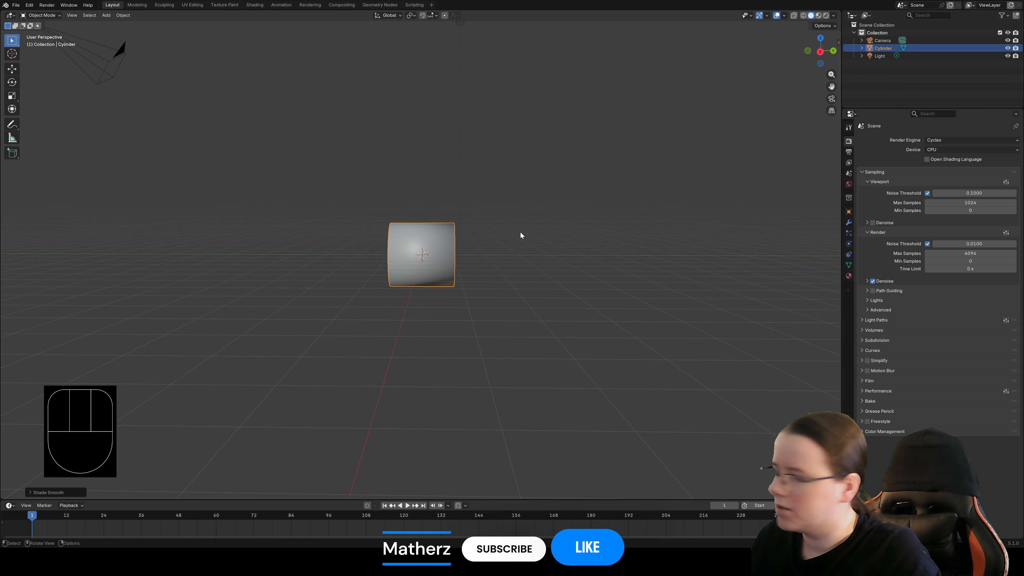
Step: Enter Edit Mode on the cylinder and select both of its circular end faces in face selection mode
left_click(40, 15)
left_click(49, 34)
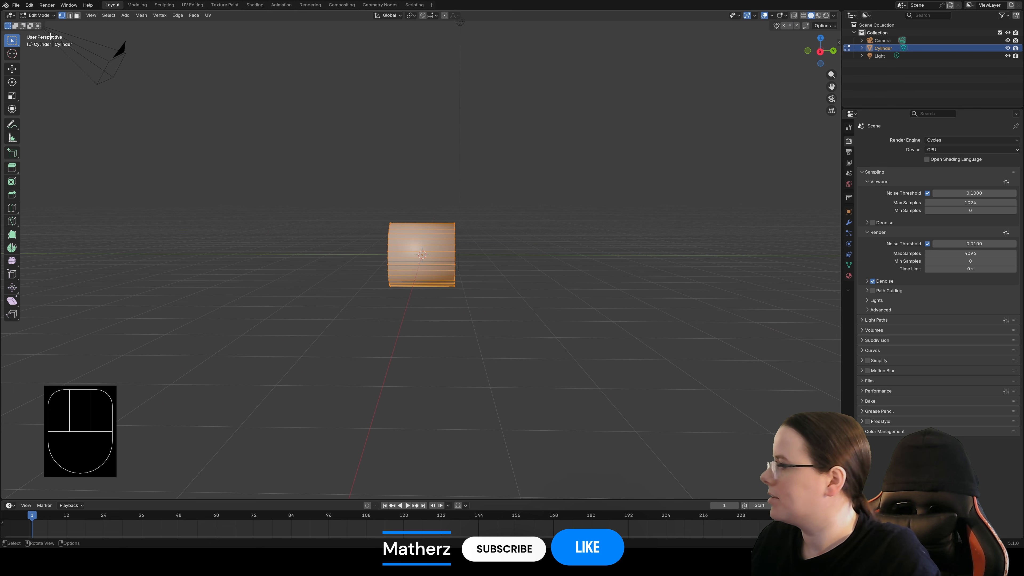
middle_click_drag(432, 317, 483, 339)
left_click(496, 258)
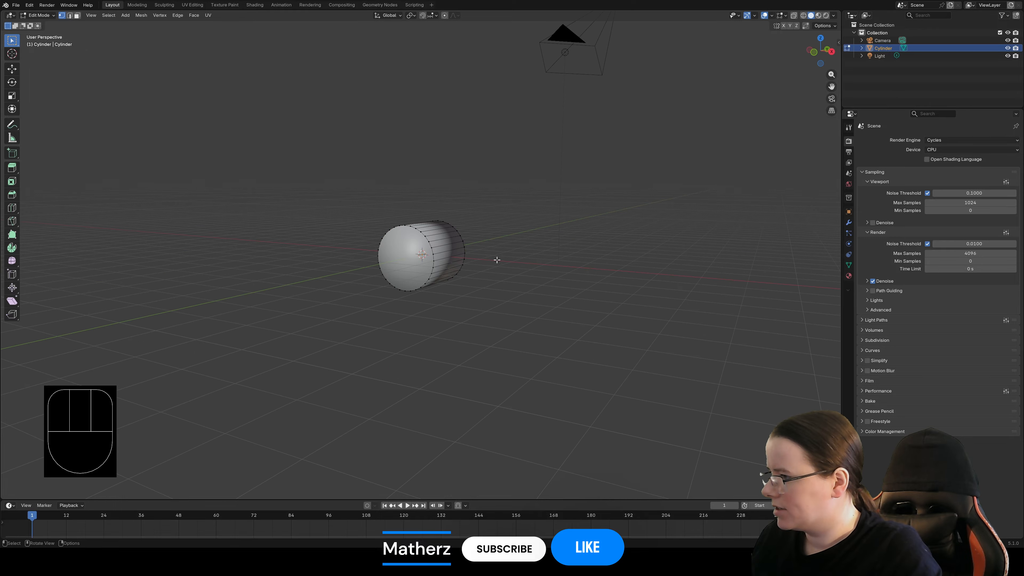
middle_click_drag(495, 259, 11, 7)
left_click(77, 15)
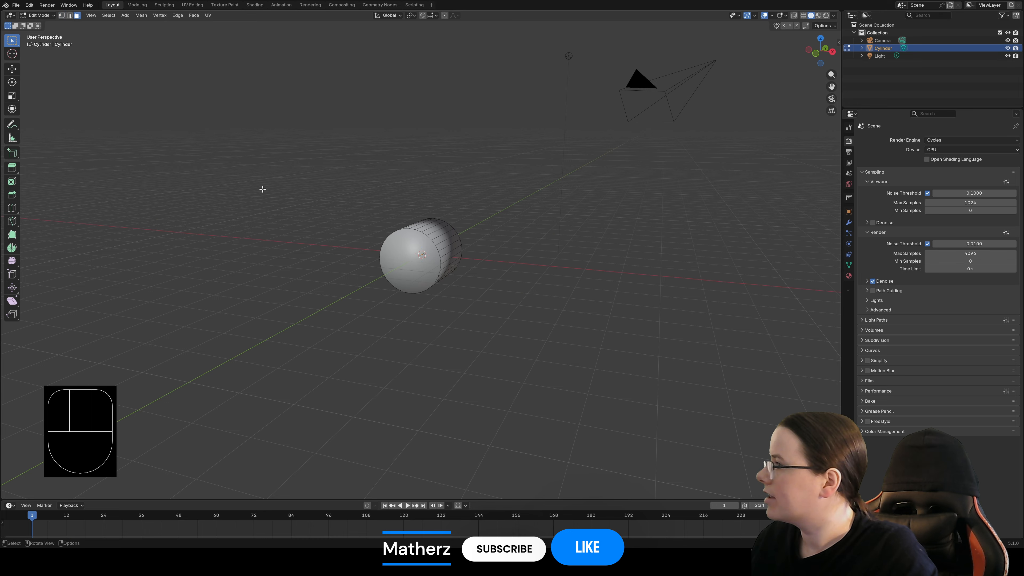
middle_click_drag(404, 267, 437, 278)
left_click(438, 278, "shift")
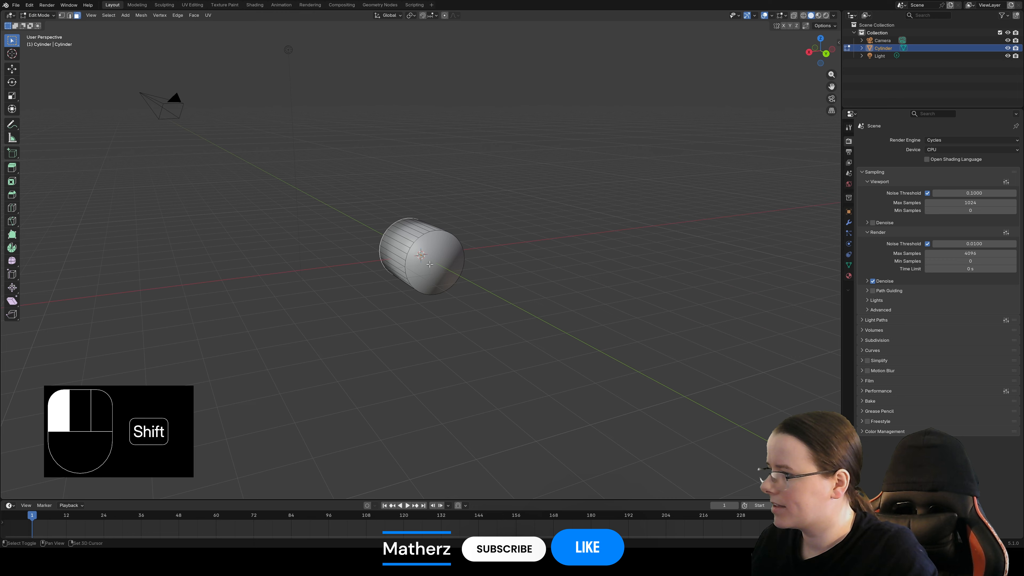
Step: Extrude both end faces in place, shrink them toward the centre and rescale them along the cylinder's Y axis
key("e")
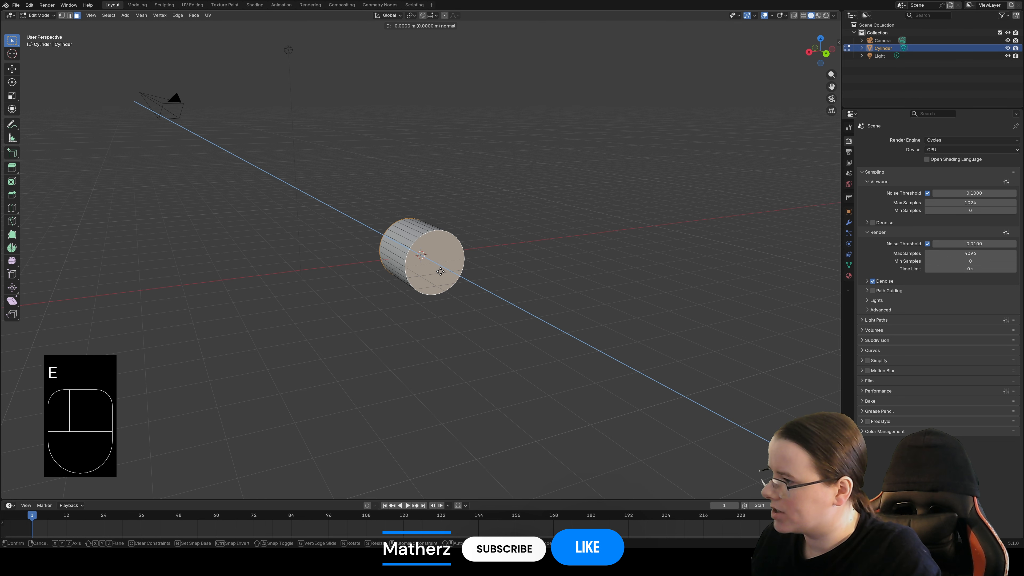
left_click(439, 272)
key("s")
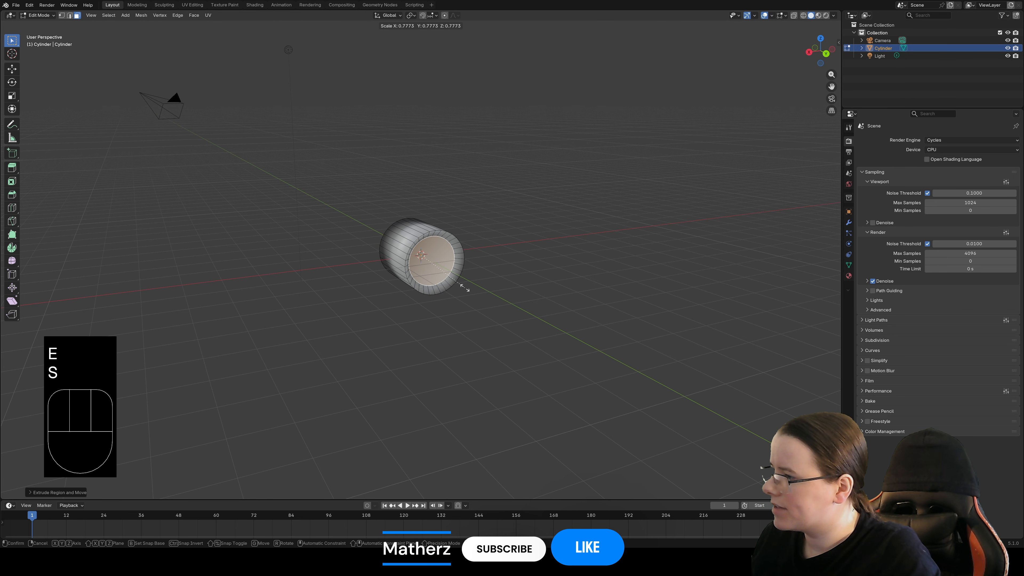
key("s")
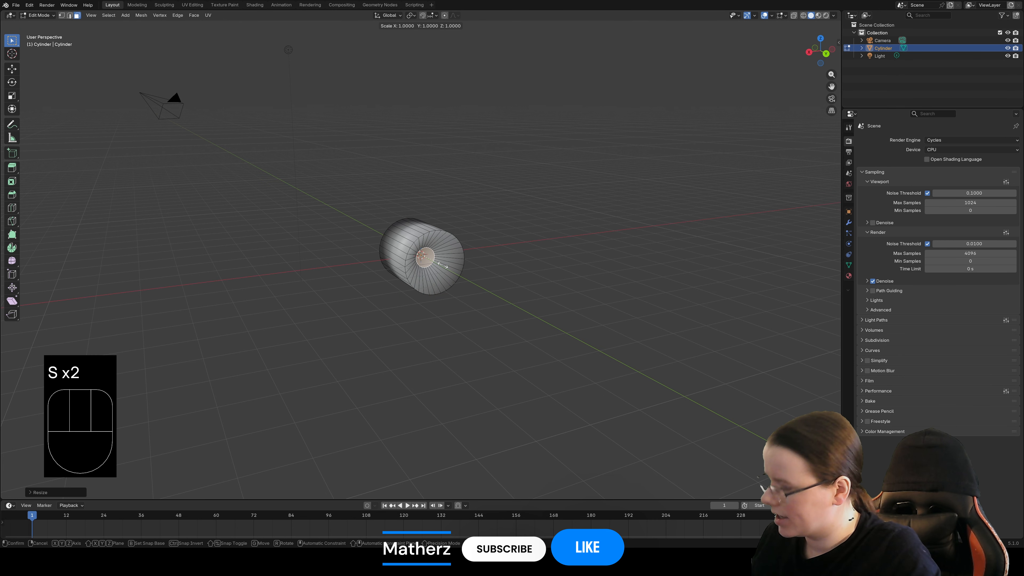
middle_click_drag(443, 269, 481, 263)
left_click(483, 285)
scroll(481, 263, "up", 8)
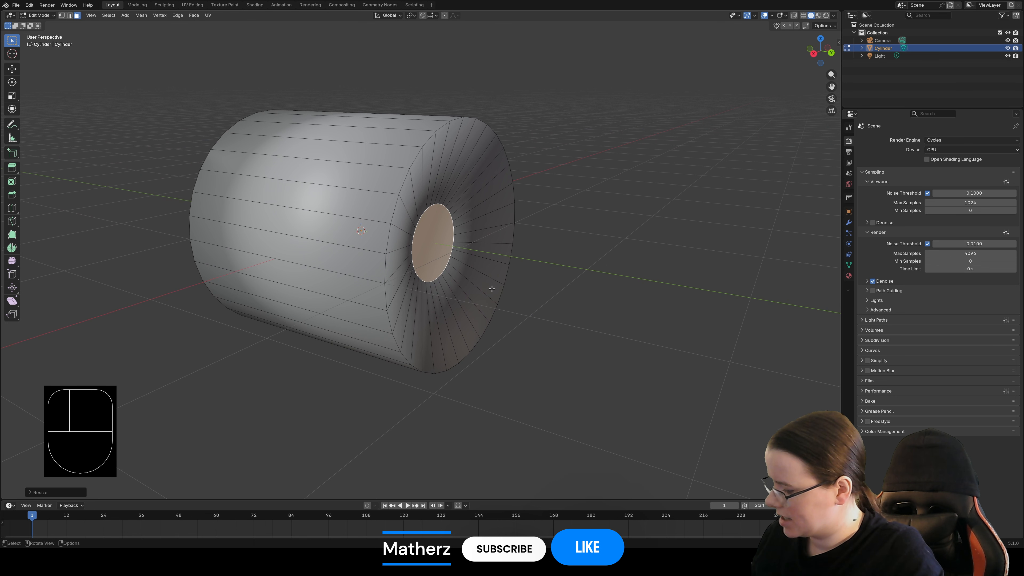
Step: Shrink the end discs to about 0.42 and spread them apart along global Y by about 3.4
key("s")
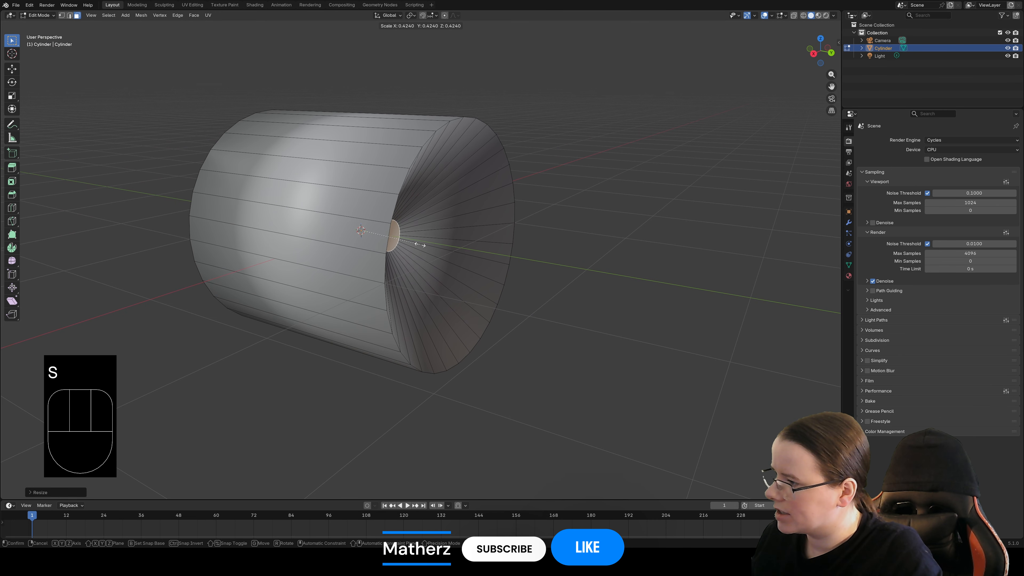
key("s")
middle_click(419, 245)
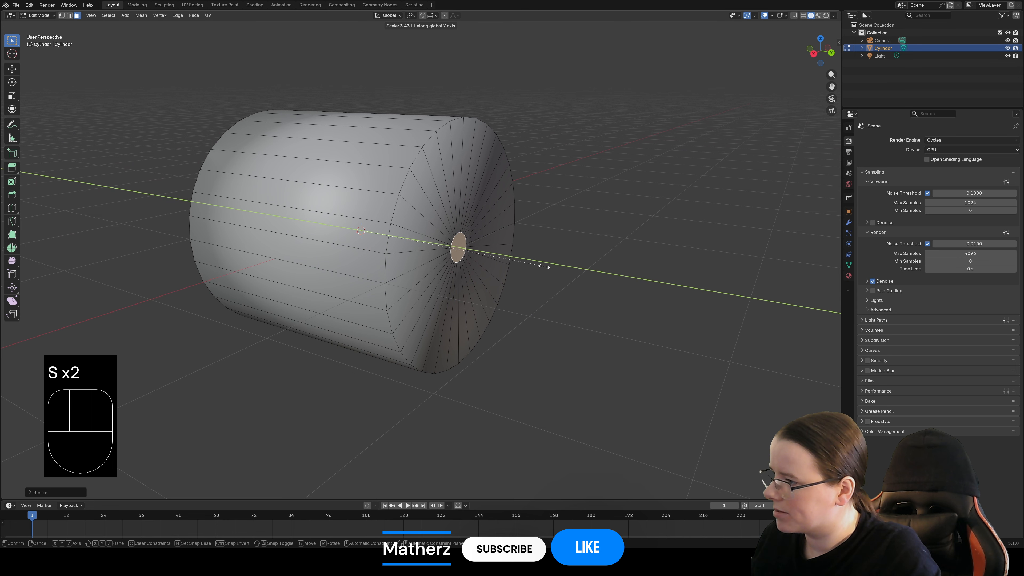
left_click(546, 267)
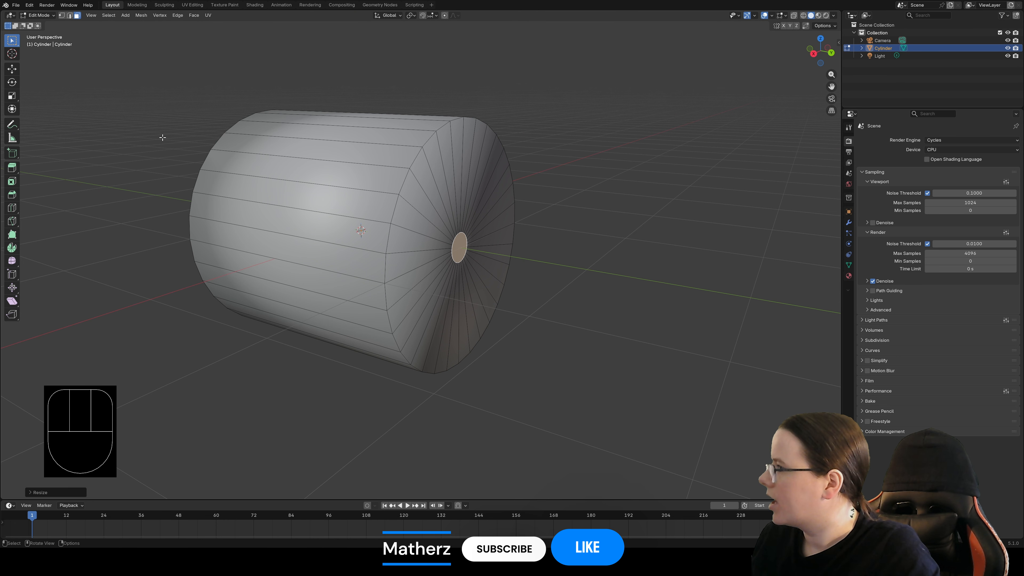
Step: Return to Object Mode, enlarge the whole cylinder and scale it along its length into a wide wheel shape
scroll(162, 137, "down", 5)
left_click(37, 15)
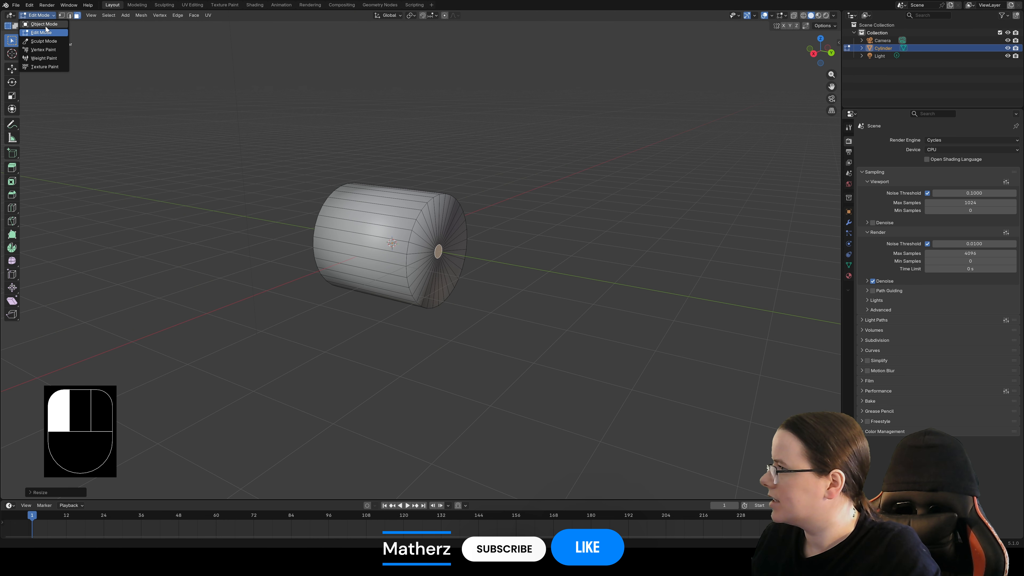
left_click(43, 25)
key("s")
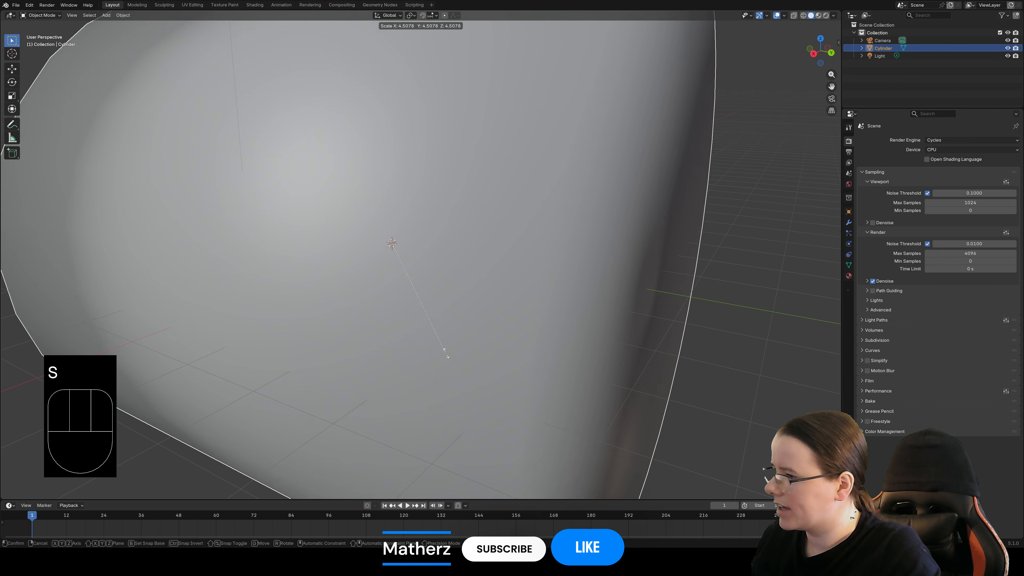
left_click(537, 341)
scroll(564, 340, "down", 6)
key("s")
middle_click_drag(601, 336, 399, 298)
left_click(481, 277)
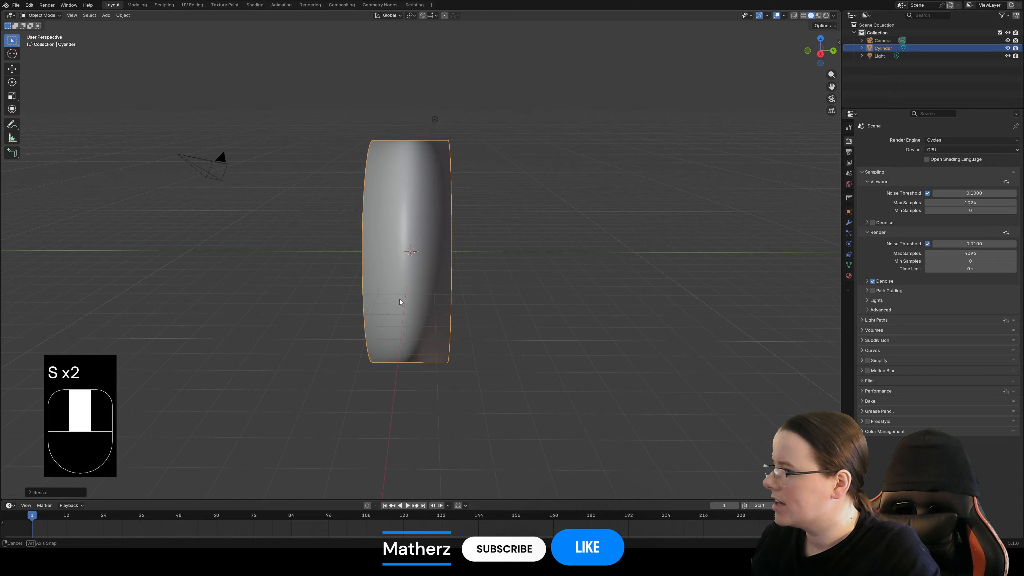
Step: Switch the viewport to Material Preview and move the light down along the global Z axis toward the cylinder
scroll(399, 290, "up", 7)
scroll(399, 289, "up", 5)
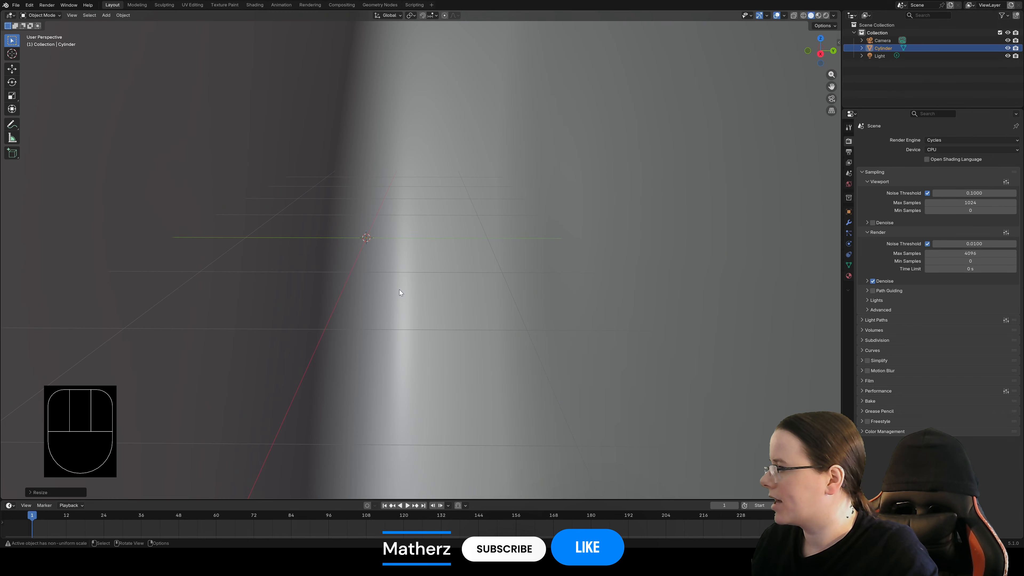
middle_click_drag(399, 289, 457, 325)
scroll(501, 315, "up", 2)
scroll(460, 318, "down", 6)
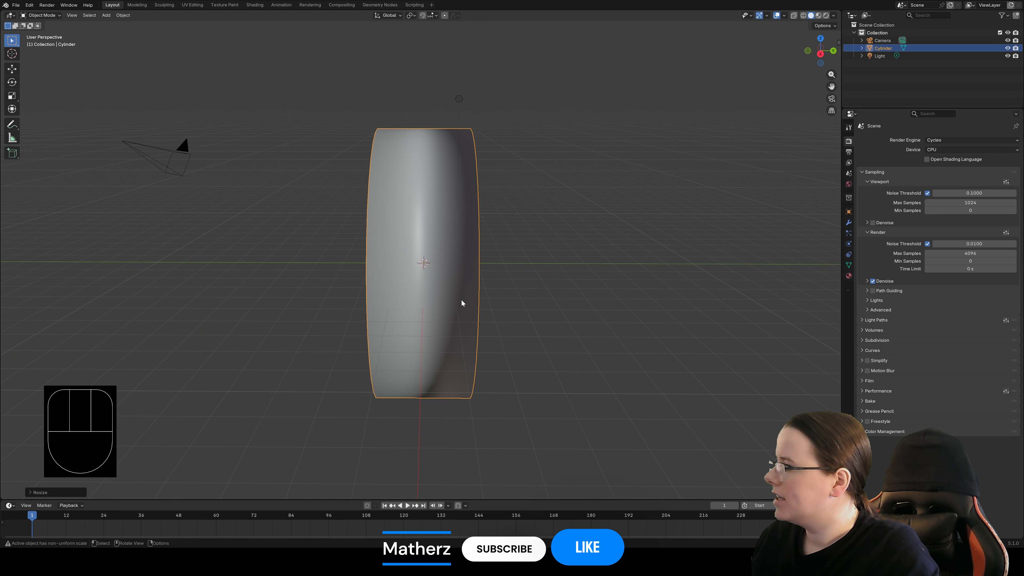
left_click(817, 16)
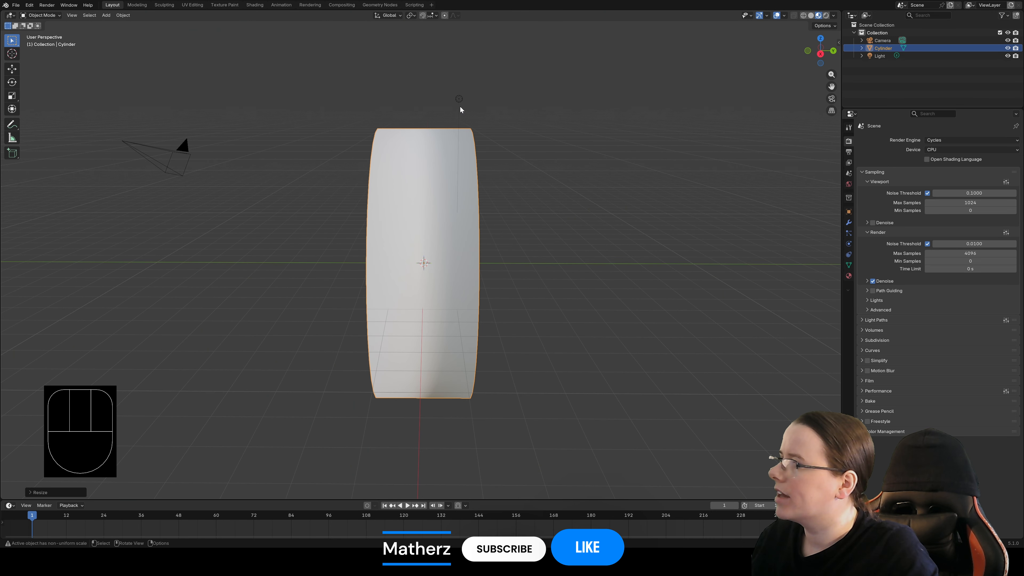
left_click(459, 98)
key("g")
middle_click_drag(456, 116, 450, 178)
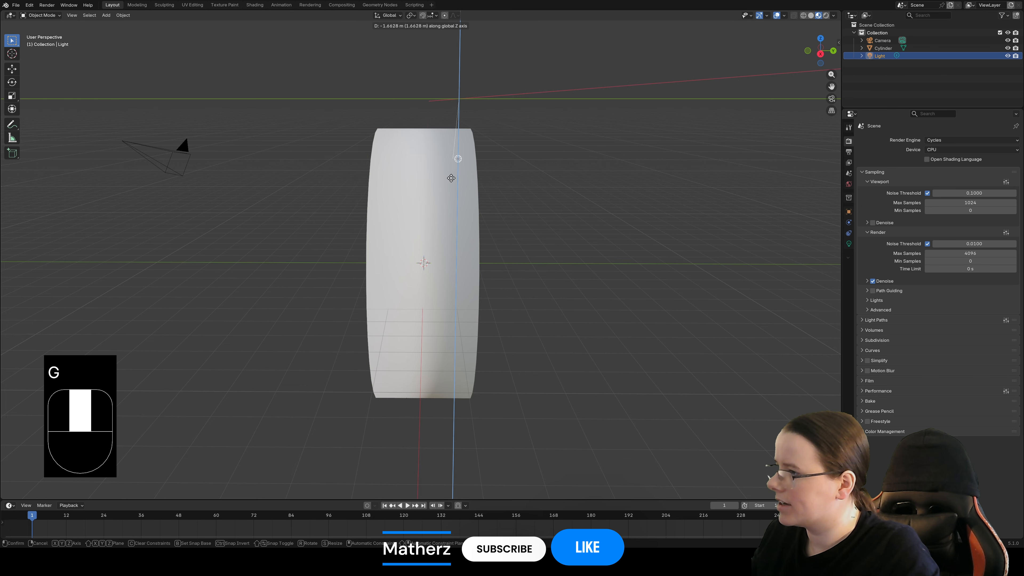
middle_click_drag(464, 214, 466, 223)
left_click(465, 223)
Step: Examine how the light falls on the cylinder in Rendered viewport shading
scroll(452, 241, "up", 8)
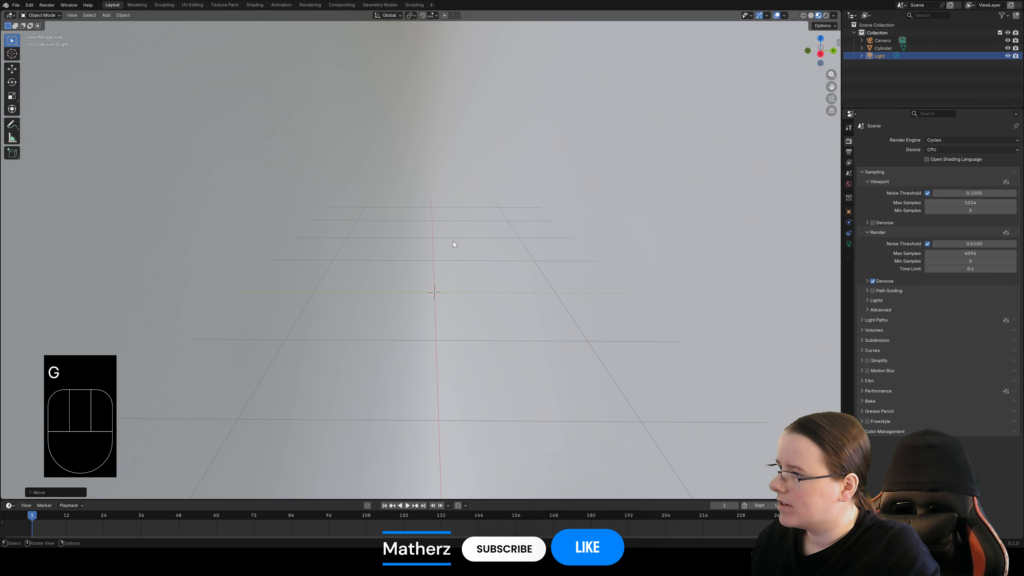
scroll(452, 241, "up", 6)
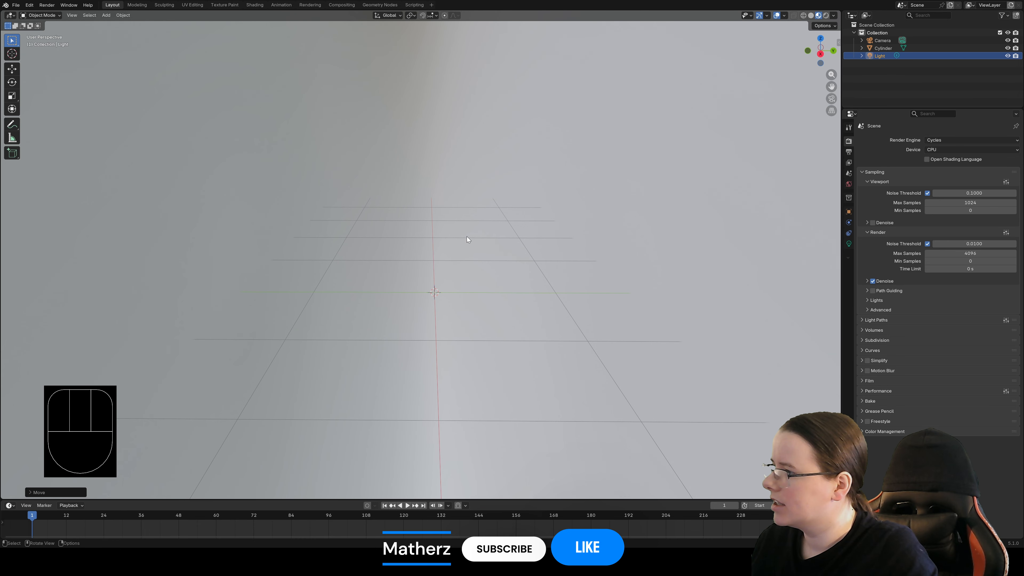
scroll(466, 237, "down", 4)
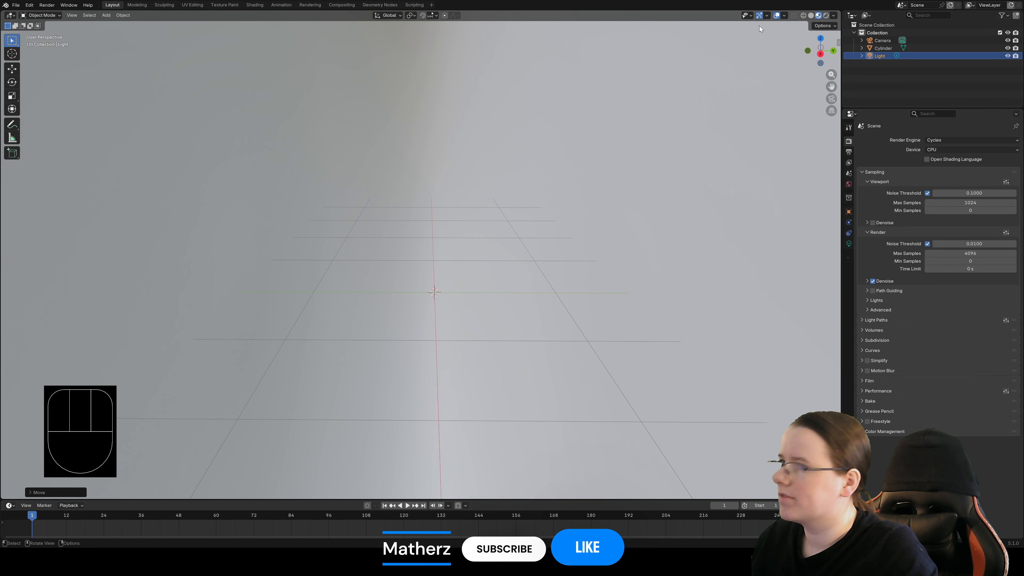
left_click(825, 15)
mouse_move(489, 195)
middle_mouse_down()
mouse_move(414, 262)
mouse_move(424, 245)
middle_mouse_up()
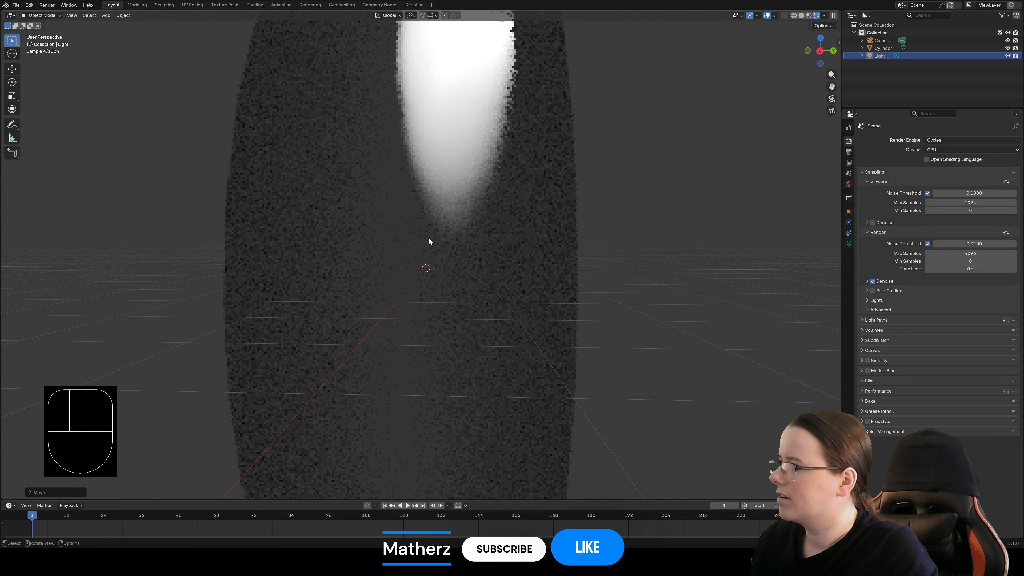
scroll(429, 241, "down", 5)
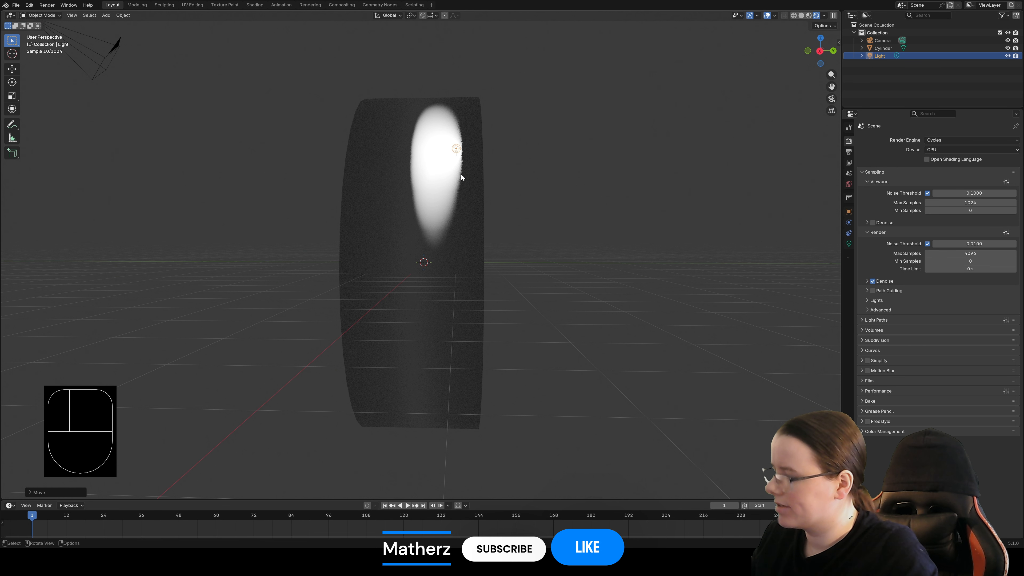
Step: Lower the light by about 1.27 m more along the global Z axis
key("g")
middle_click_drag(461, 178, 462, 158)
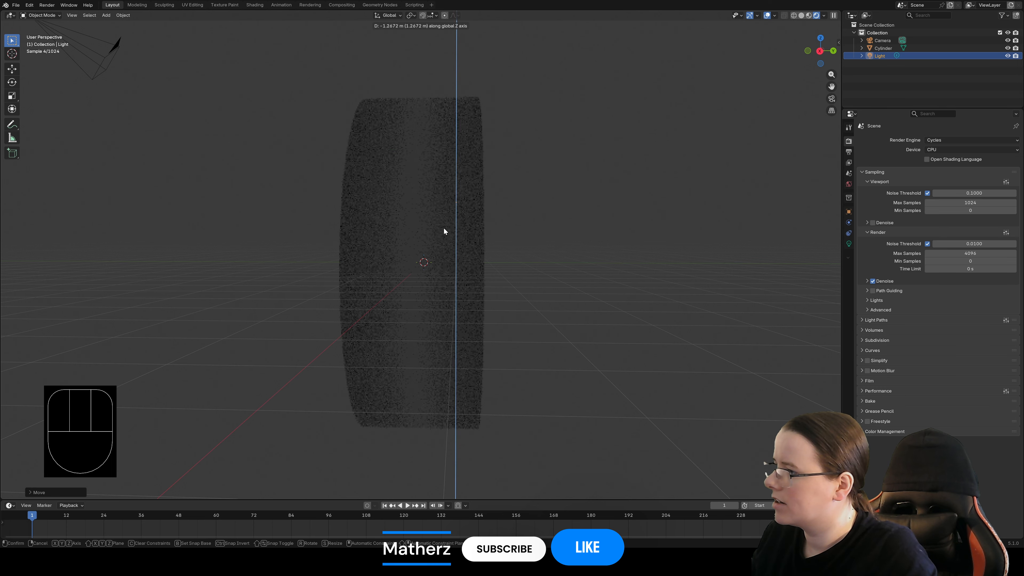
left_click(443, 228)
scroll(433, 206, "up", 7)
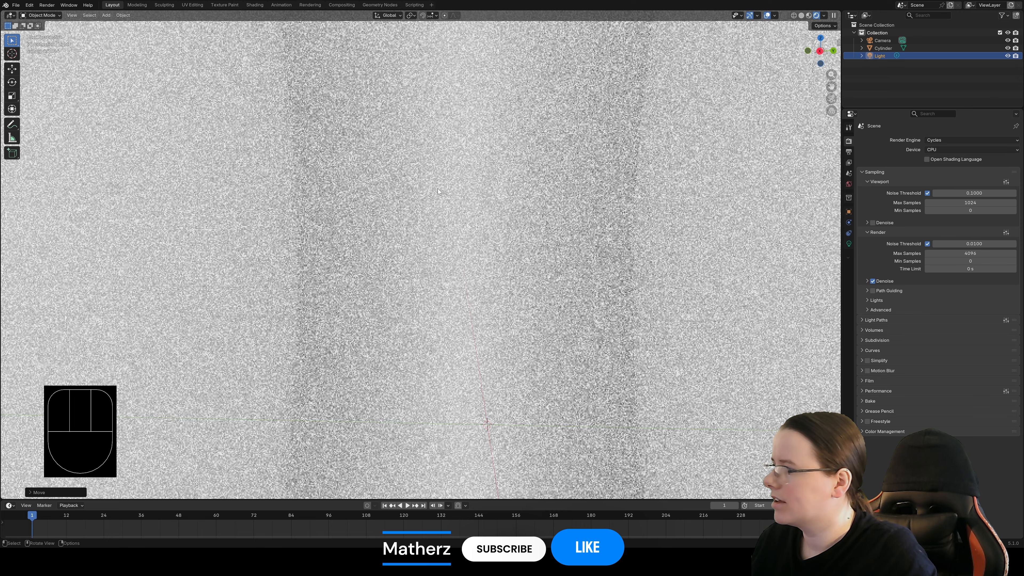
scroll(435, 168, "down", 6)
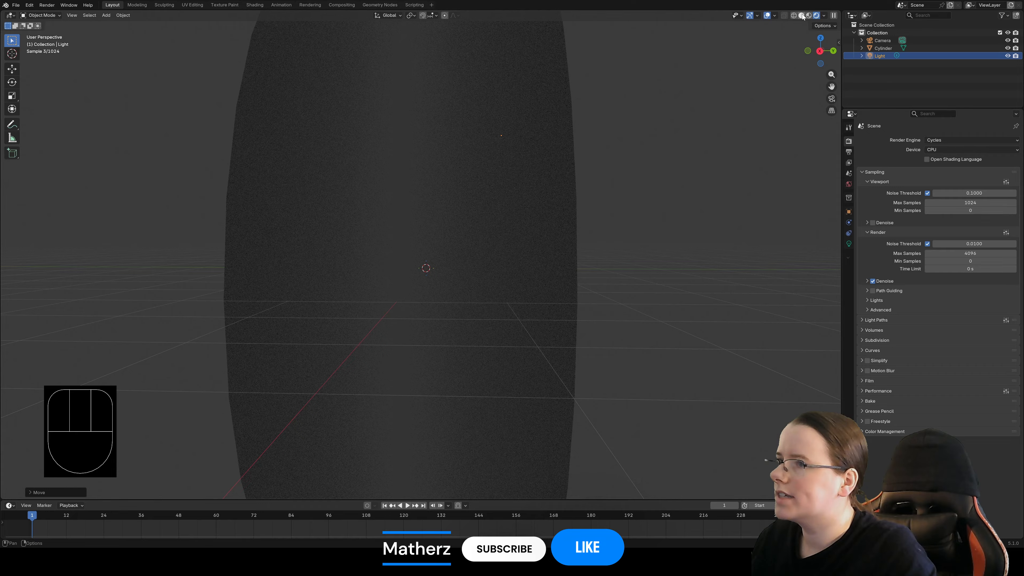
Step: Switch back to Solid shading and scale the cylinder up along its length until it is roughly as long as tall
left_click(801, 15)
scroll(455, 185, "down", 5)
left_click(447, 189)
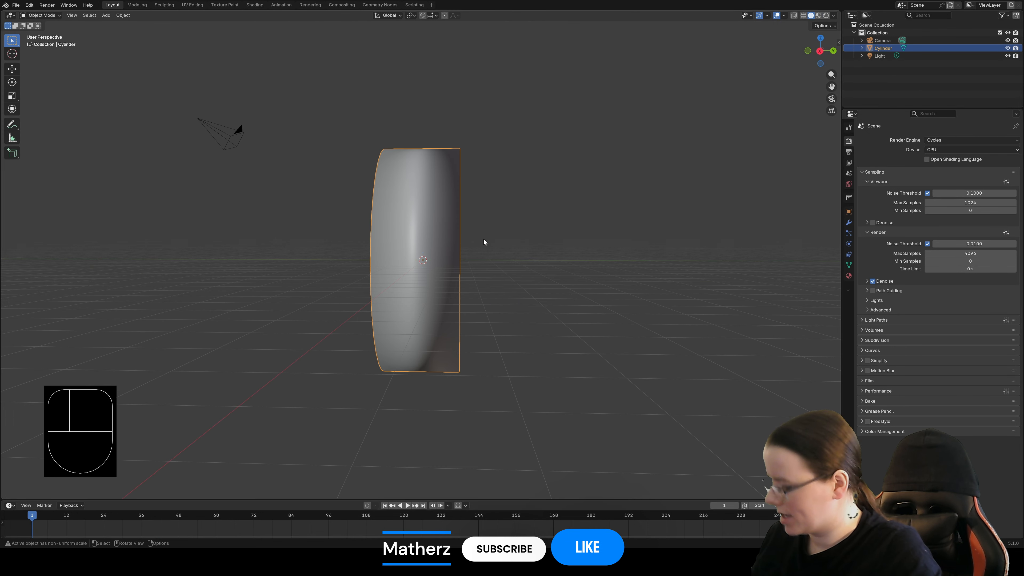
key("s")
left_click(624, 242)
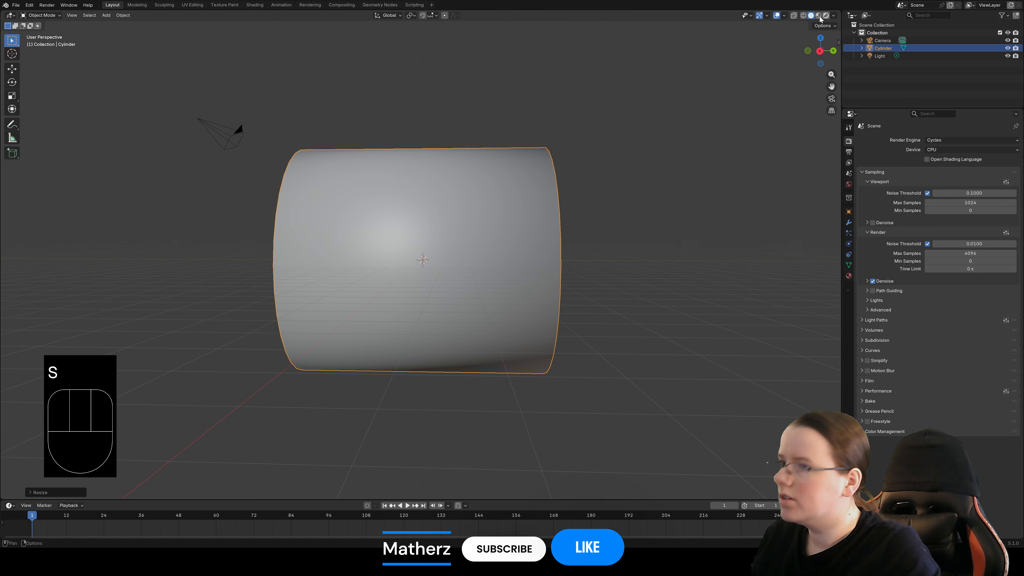
Step: Turn on X-ray display and enter Edit Mode on the cylinder with both end discs visible
left_click(794, 15)
middle_click_drag(664, 153, 237, 109)
left_click(37, 15)
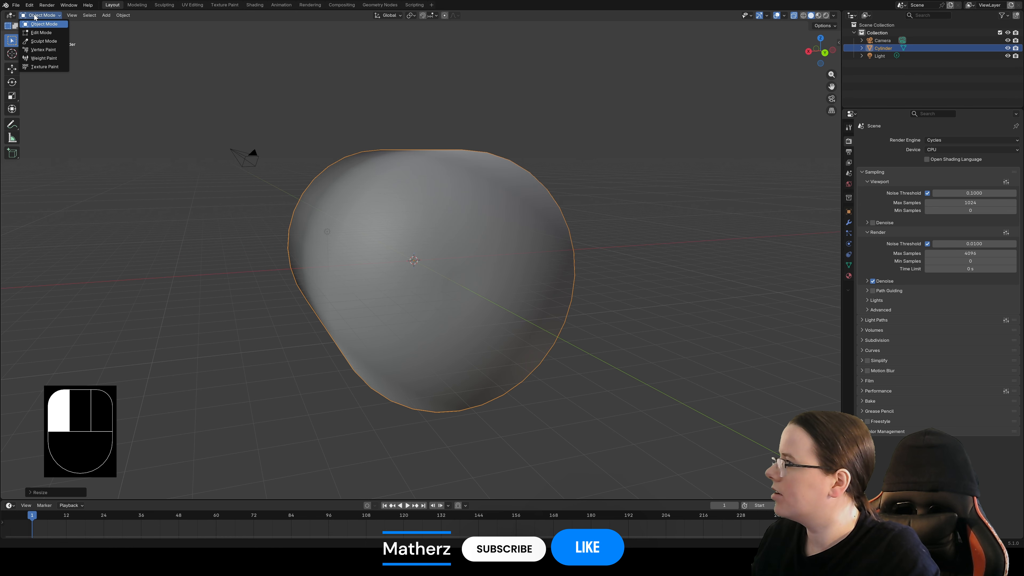
left_click(48, 33)
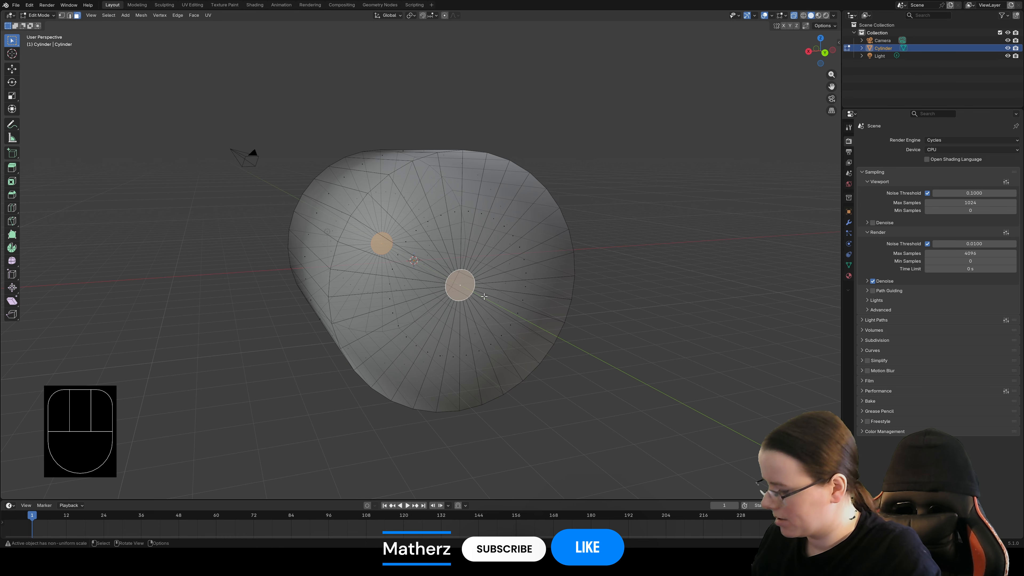
Step: Try to fill between the two central end discs, and undo the fill
key("f")
middle_click_drag(447, 277, 488, 295)
key("ctrl+z")
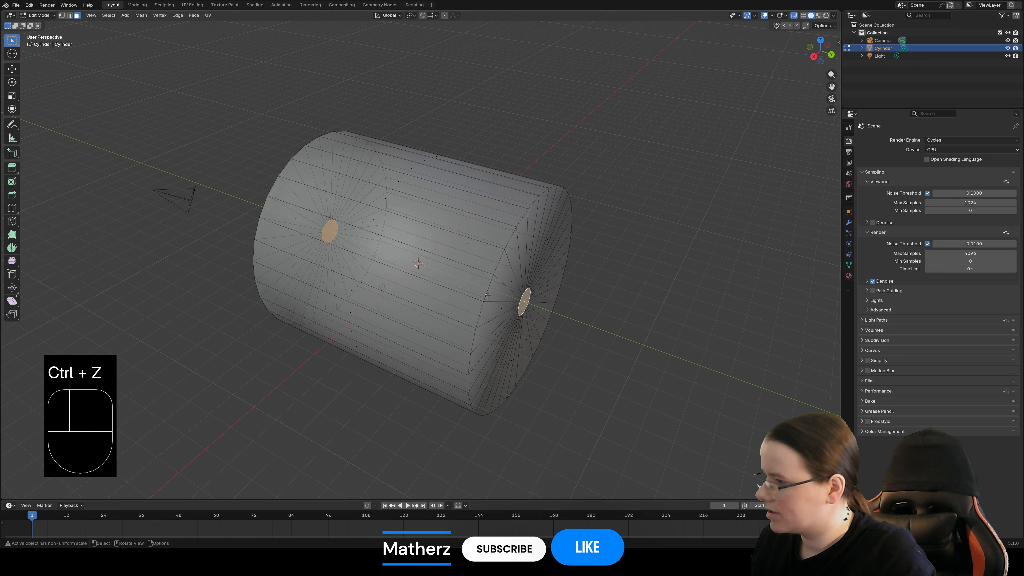
Step: Extrude both central end discs in place and scale them along Y to about 0.015, forming a shaft through the cylinder
key("e")
left_click(598, 308)
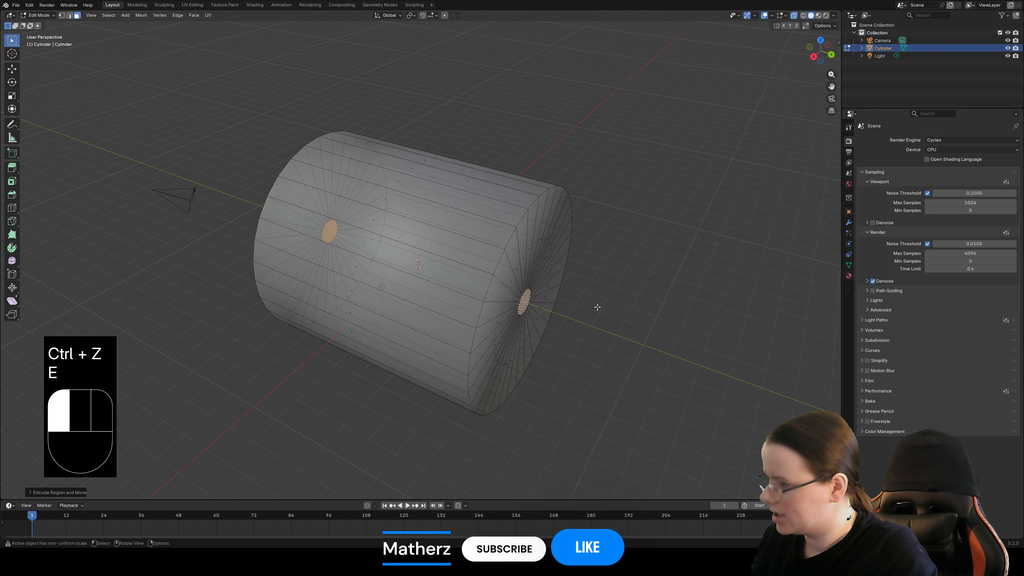
key("s")
key("y")
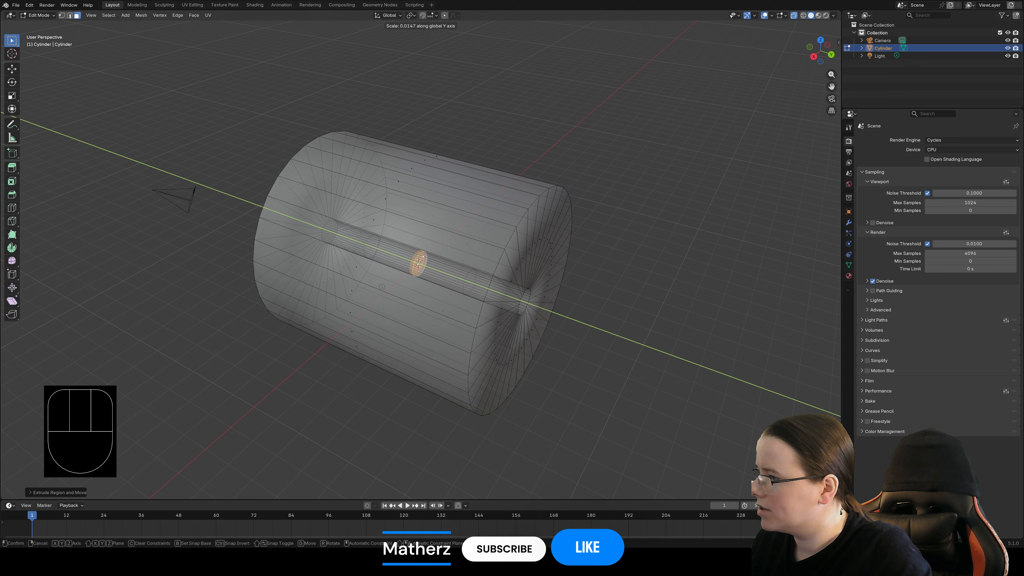
left_click(420, 263)
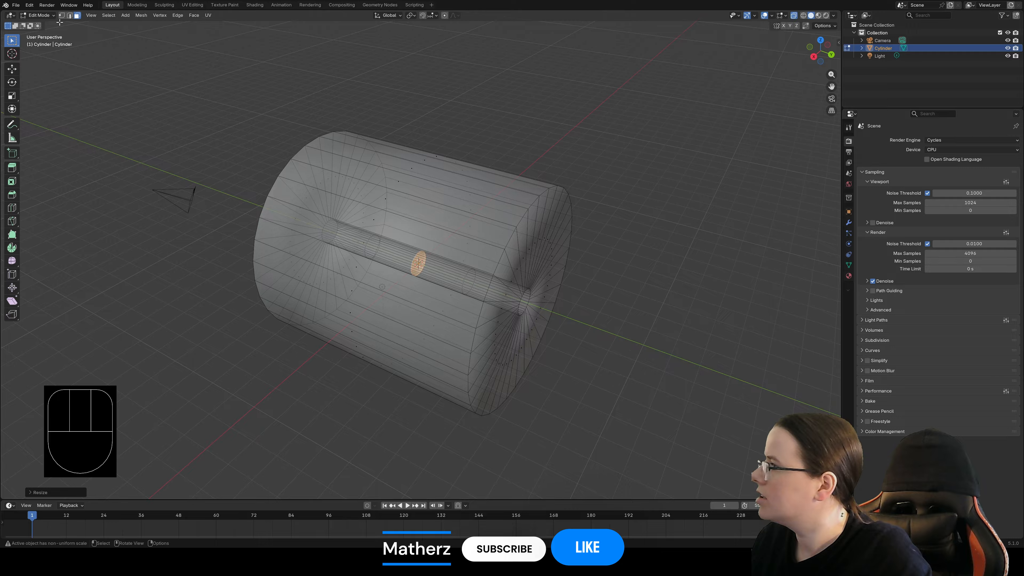
mouse_move(39, 15)
left_mouse_down()
mouse_move(288, 206)
mouse_move(409, 273)
mouse_move(422, 257)
left_mouse_up()
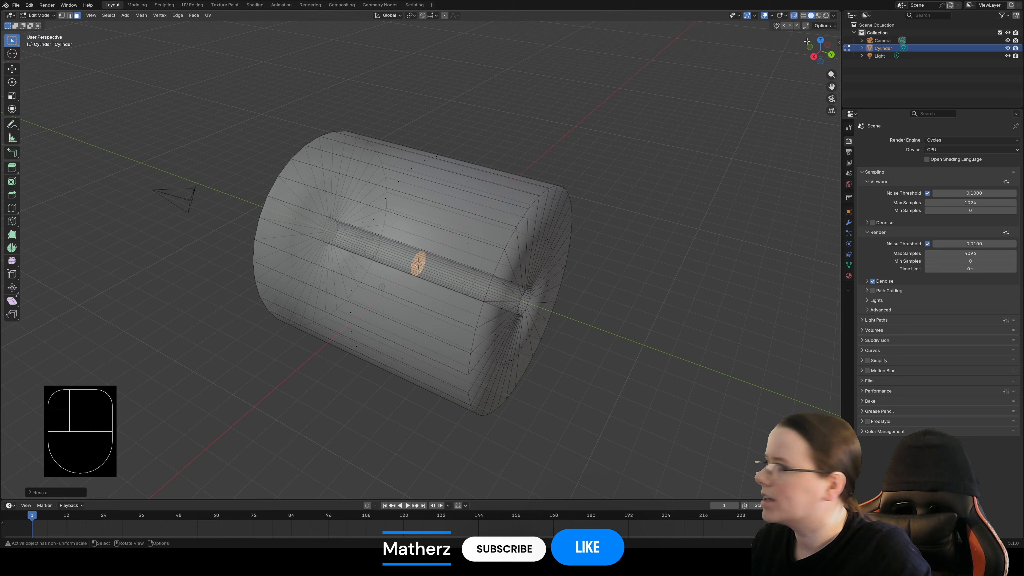
Step: Turn off X-ray display and scale up the ring of outer side faces around the cylinder's central axis
left_click(793, 15)
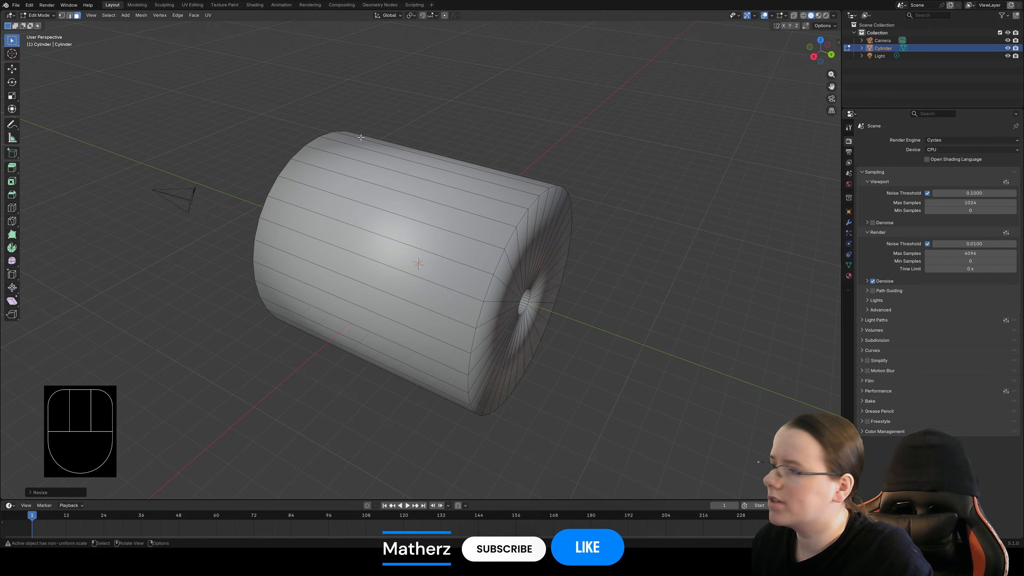
left_click(412, 230)
middle_click_drag(542, 147, 157, 44)
left_click(353, 294, "ctrl+shift")
key("s")
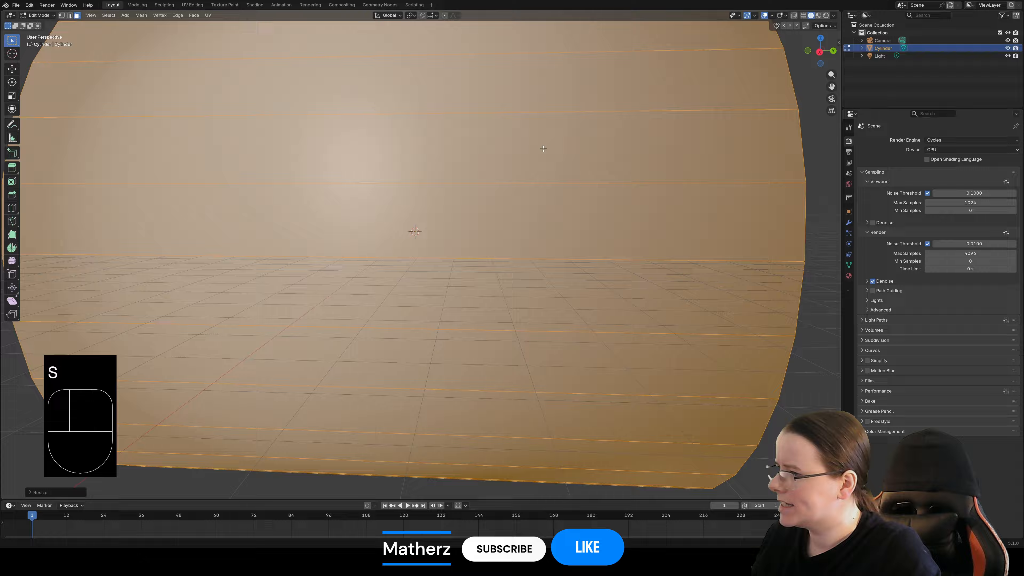
left_click(587, 229)
middle_click_drag(587, 229, 464, 318)
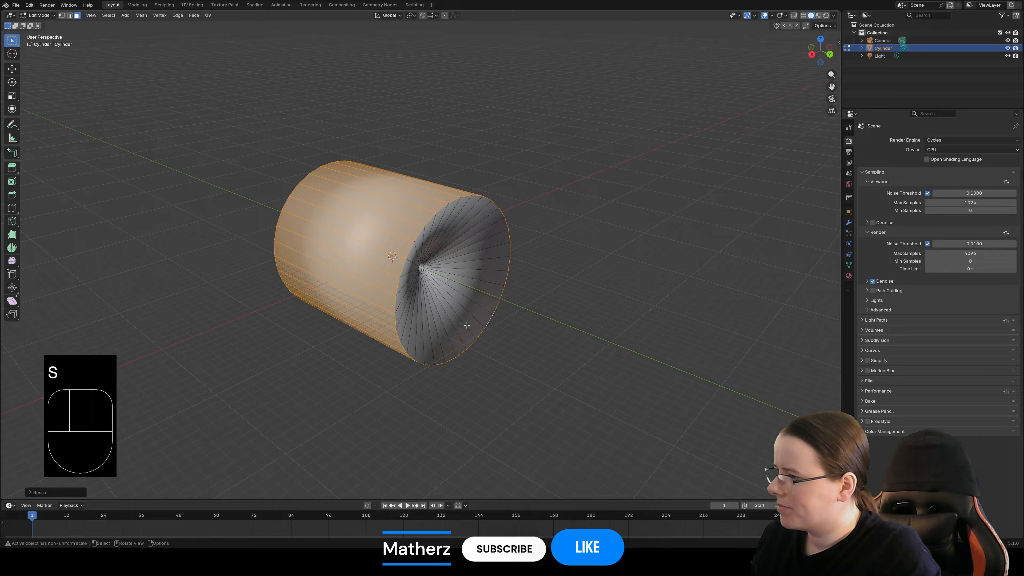
scroll(533, 338, "up", 5)
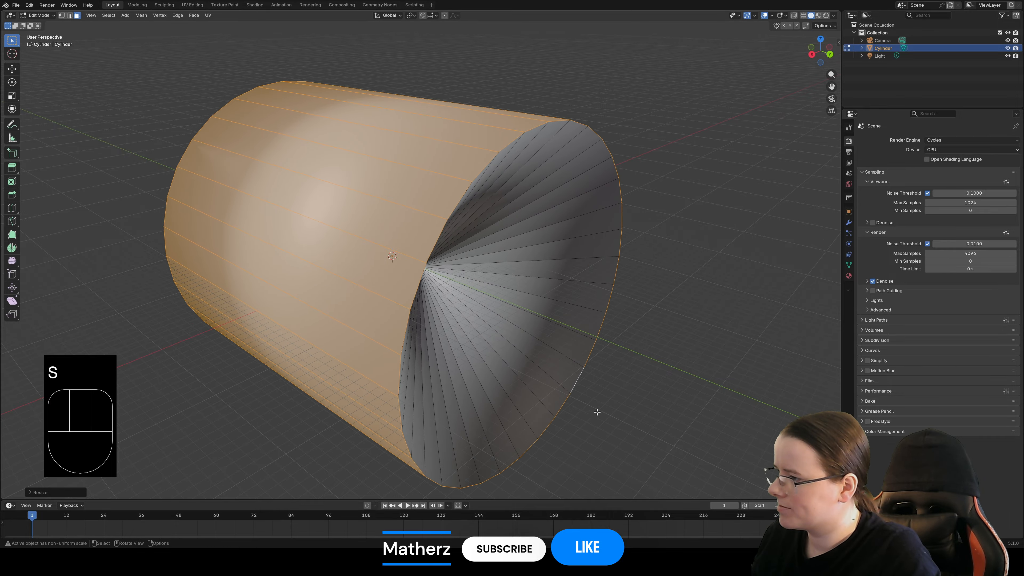
Step: Stretch the outer side faces along X to more than twice their width
middle_click_drag(624, 301, 606, 288)
scroll(605, 287, "down", 2)
key("s")
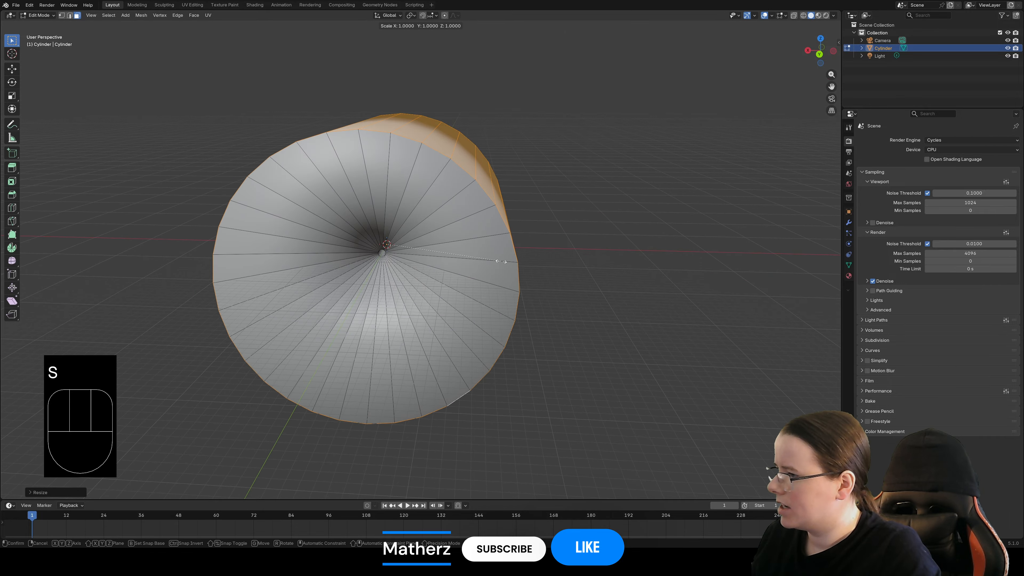
middle_click_drag(515, 258, 528, 262)
left_click(659, 284)
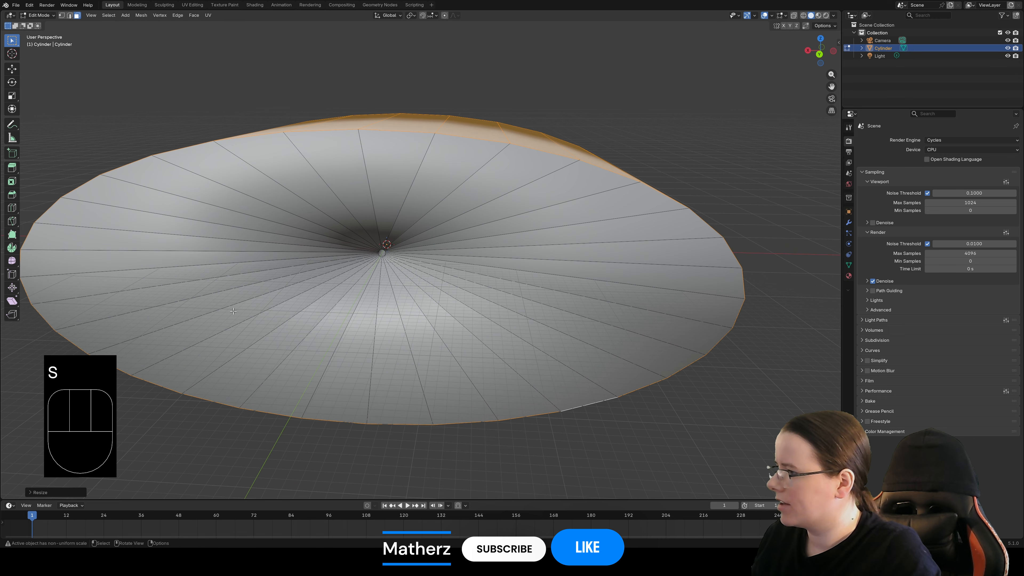
Step: Return to Object Mode and align the active camera to a view from inside the cylinder facing the central shaft
middle_click_drag(659, 284, 386, 285)
scroll(387, 285, "up", 6)
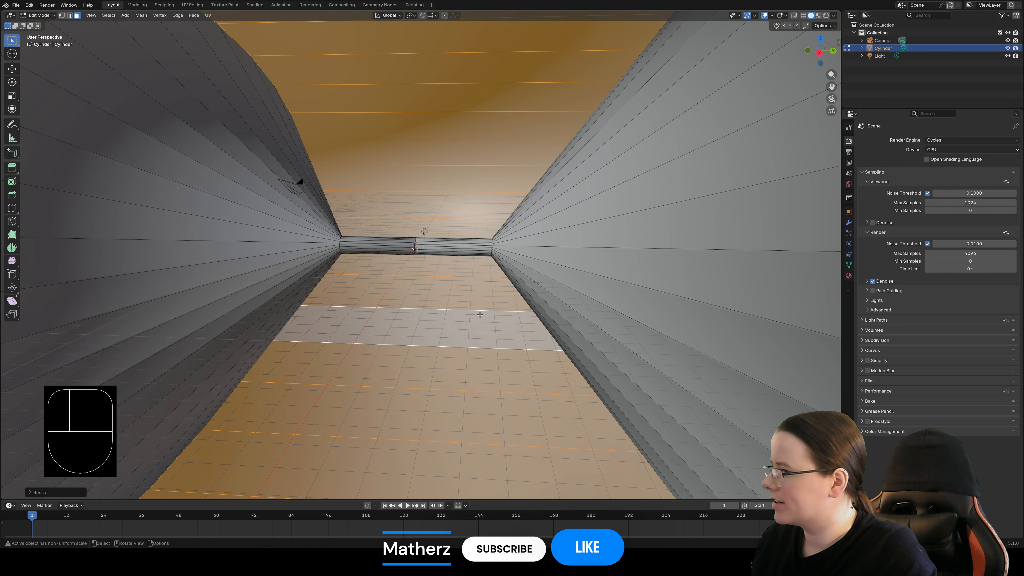
middle_click_drag(479, 315, 478, 321)
left_click(47, 15)
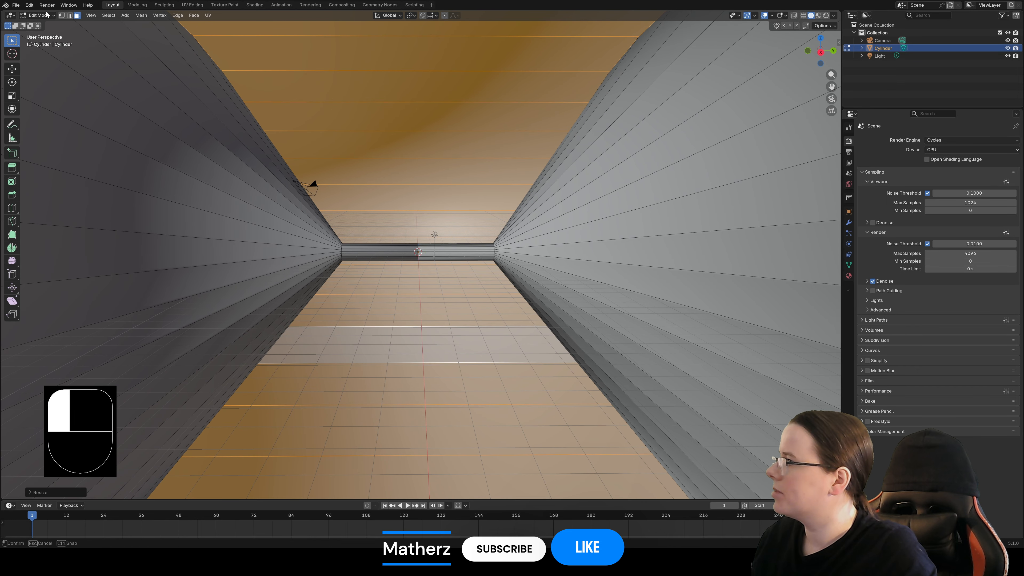
left_click(41, 23)
left_click(72, 15)
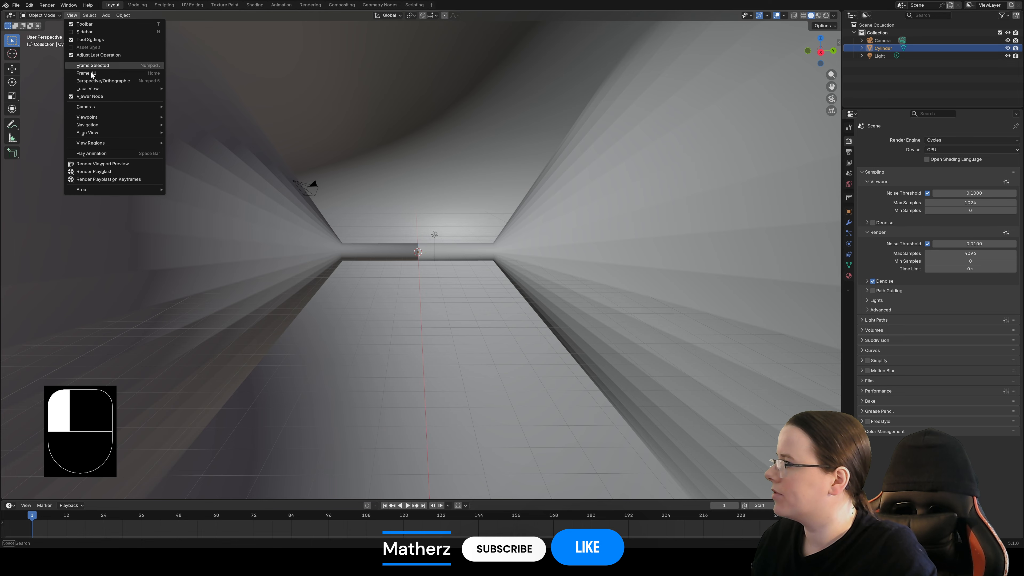
mouse_move(113, 134)
left_click(203, 144)
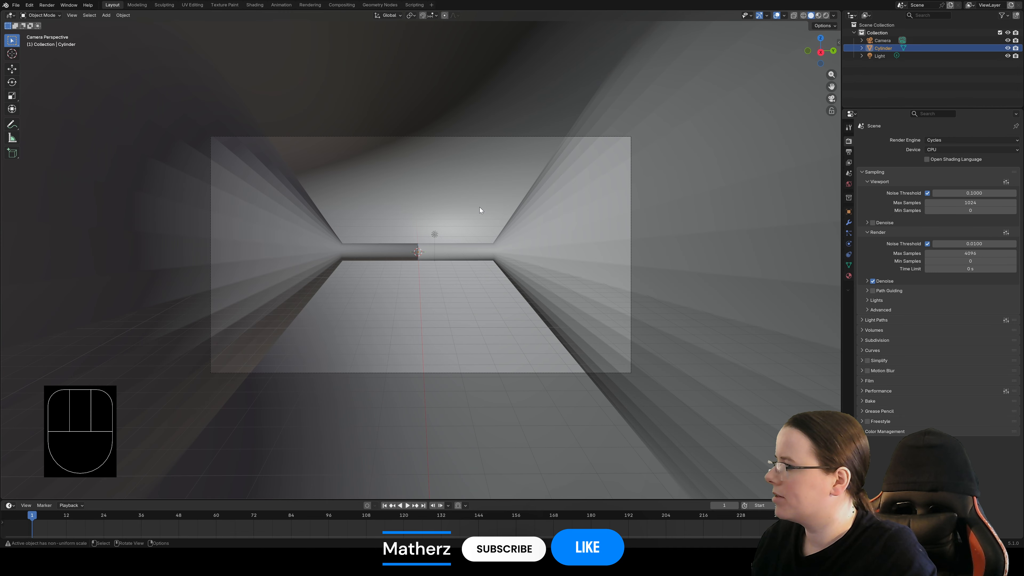
Step: Select the camera and move it slightly away from the central shaft and sideways
left_click(527, 137)
key("g")
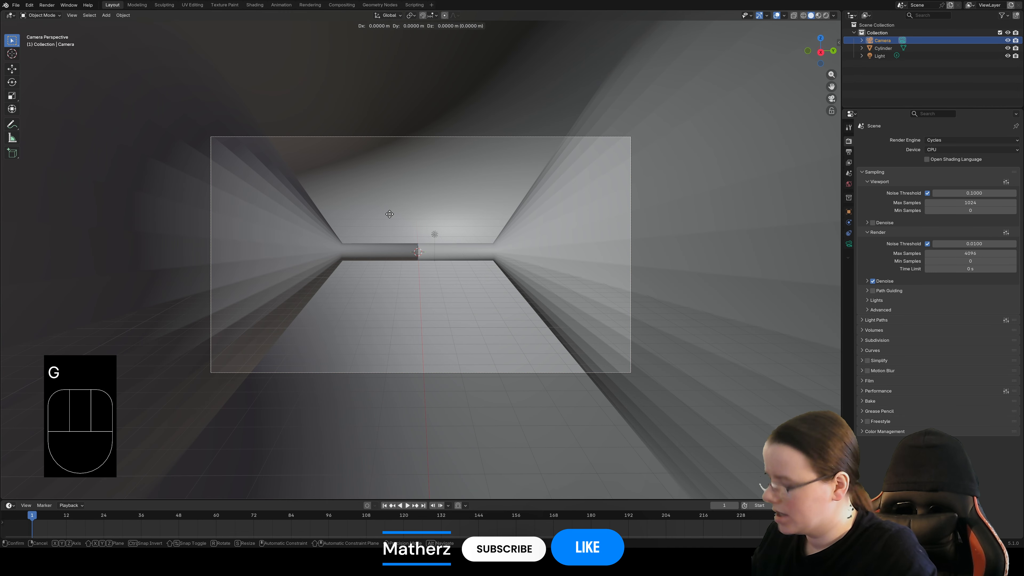
middle_click_drag(389, 215, 436, 286)
left_click(437, 287)
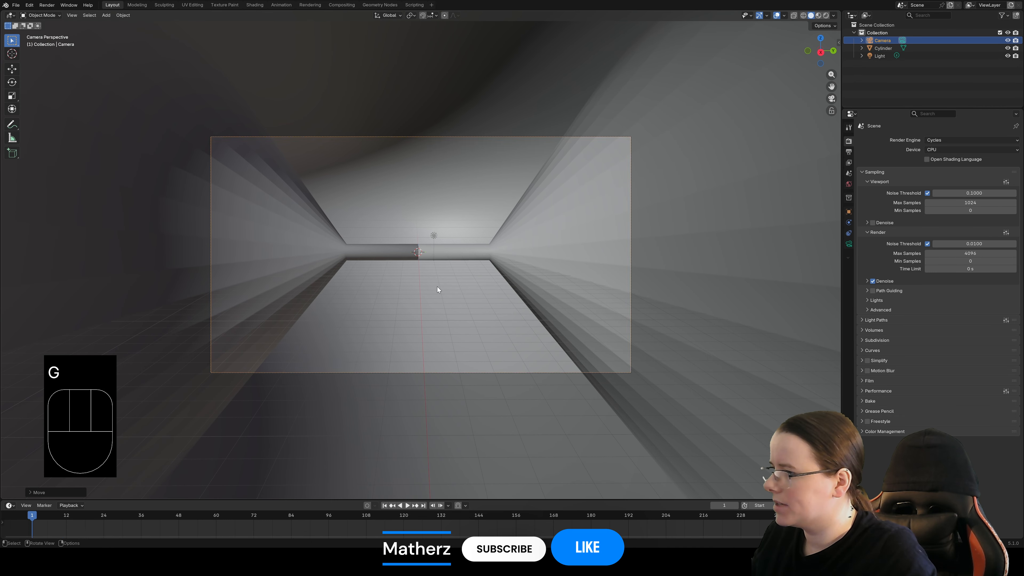
key("g")
left_click(357, 248)
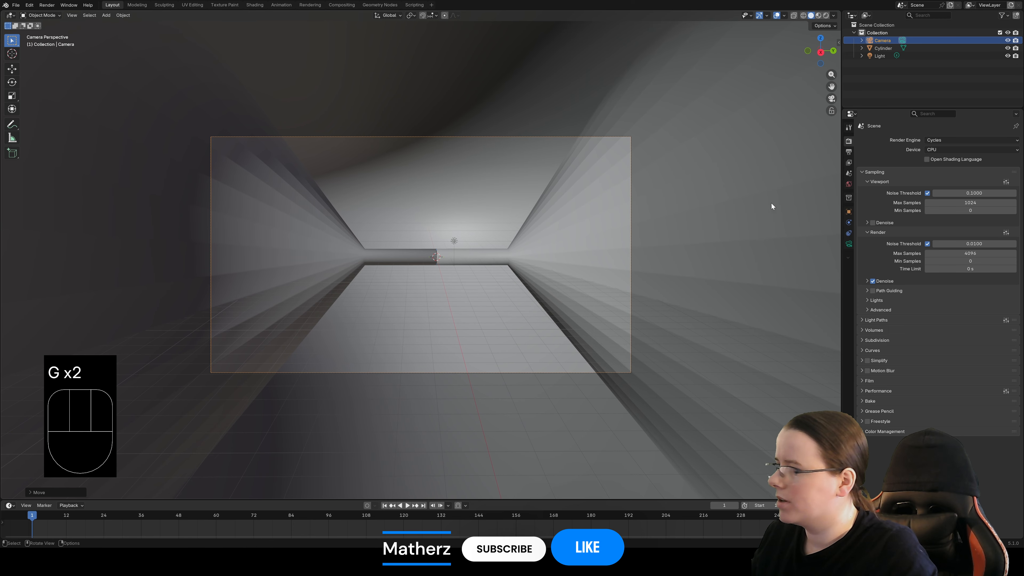
Step: Apply Shade Smooth to the cylinder
right_click_drag(711, 204, 691, 159)
left_click(690, 158)
right_click(690, 158)
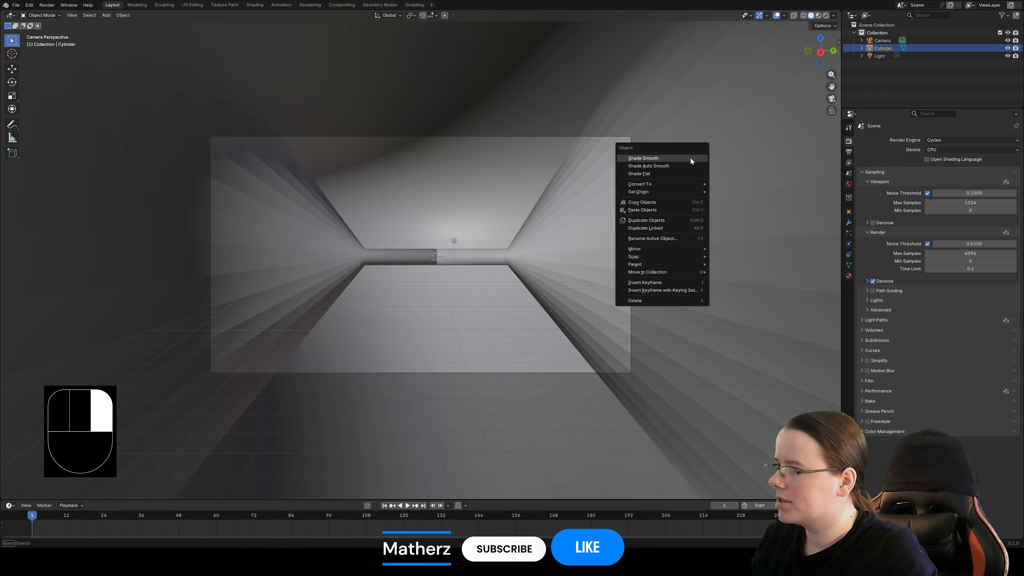
left_click(693, 158)
left_click(567, 224)
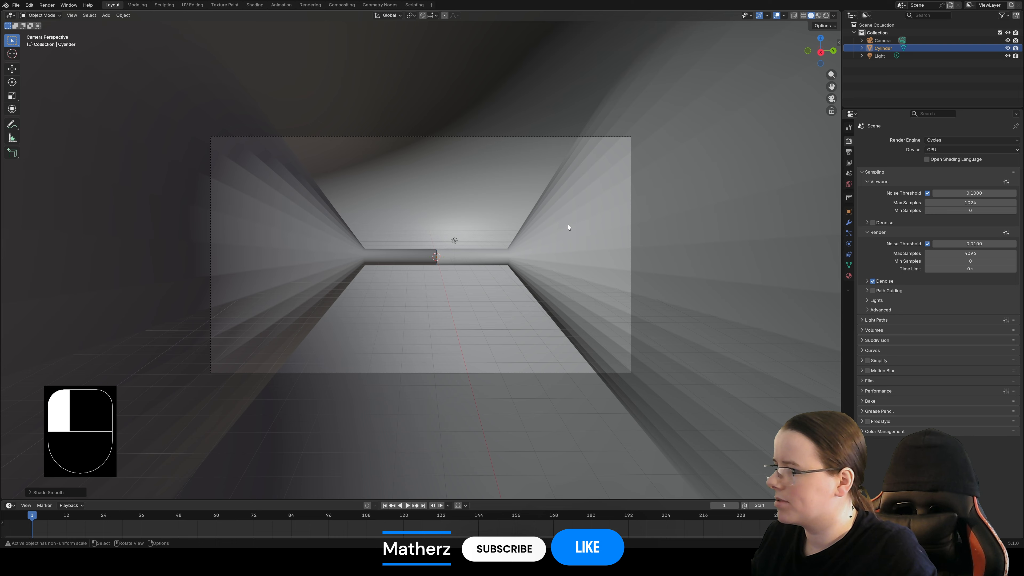
right_click_drag(567, 224, 567, 224)
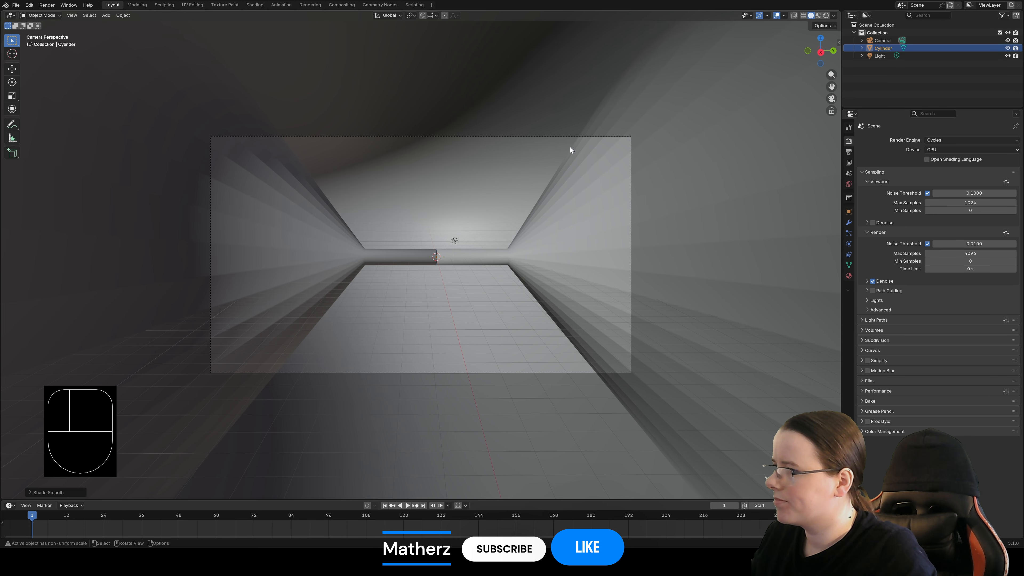
Step: Move the camera sideways so that the central shaft sits in the middle of its frame
left_click(630, 175)
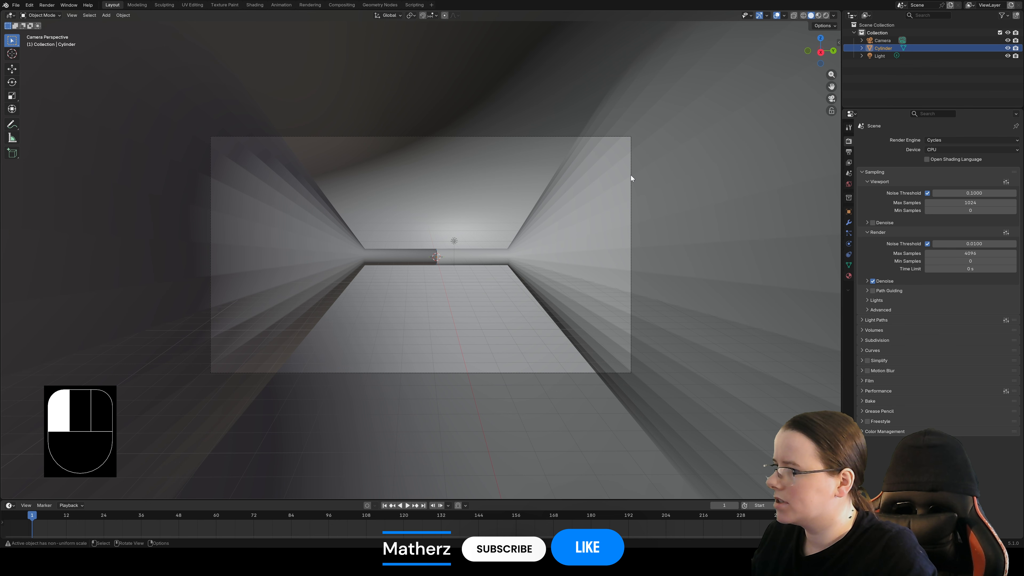
key("g")
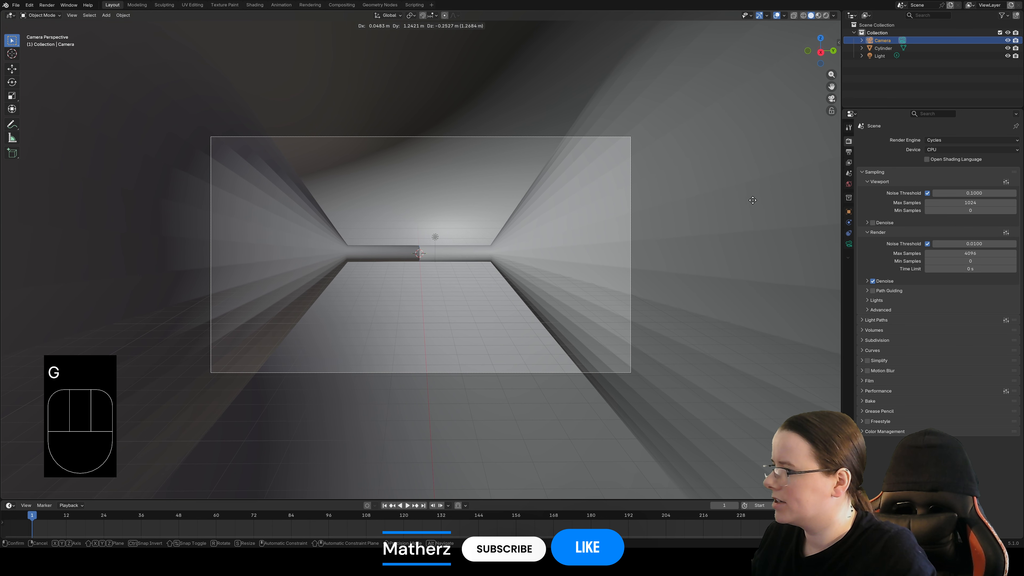
left_click(772, 199)
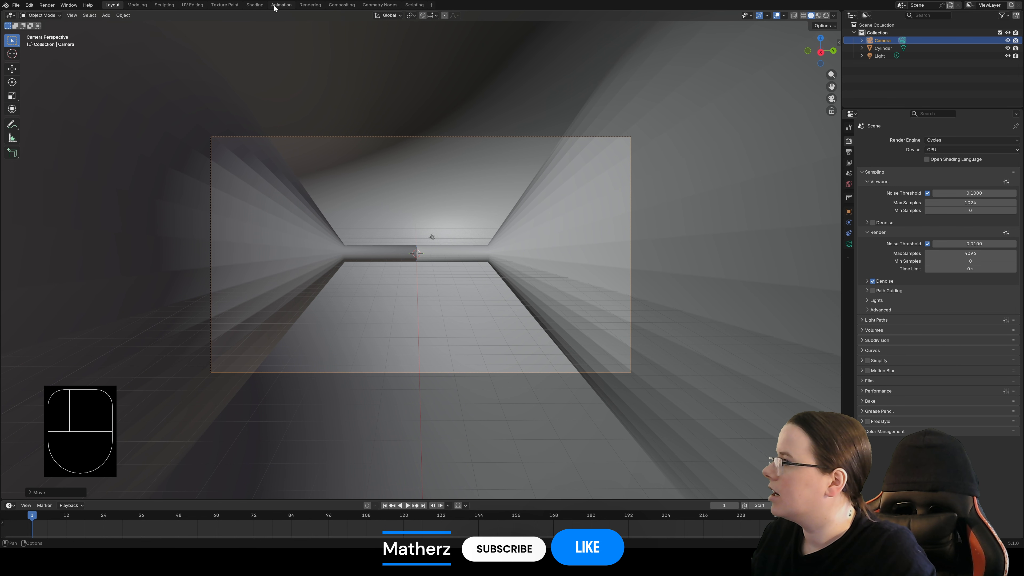
Step: Switch to the Shading workspace and create a new material on the cylinder
left_click(254, 5)
left_click(506, 152)
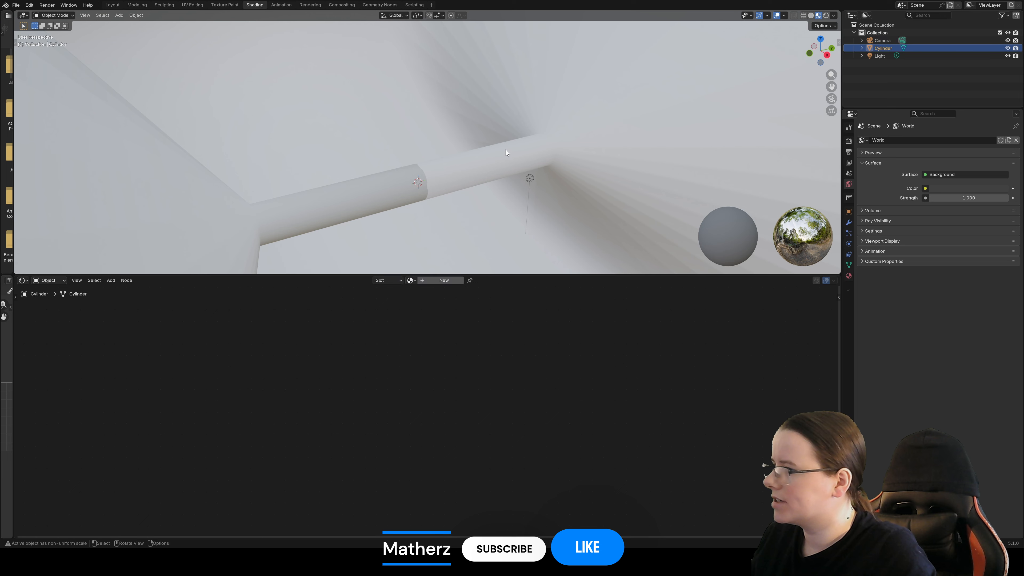
scroll(593, 119, "down", 12)
scroll(570, 139, "up", 3)
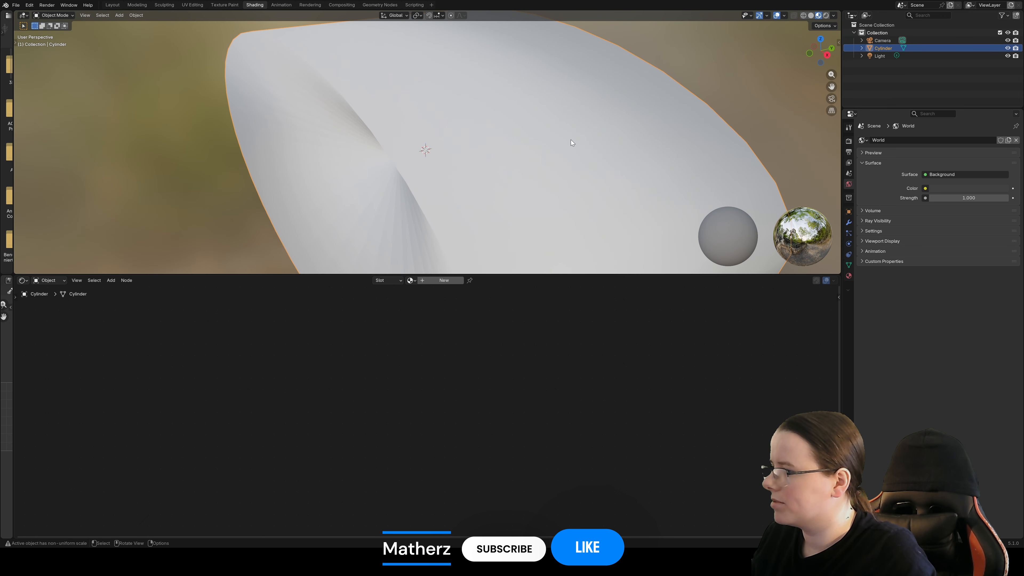
left_click(445, 280)
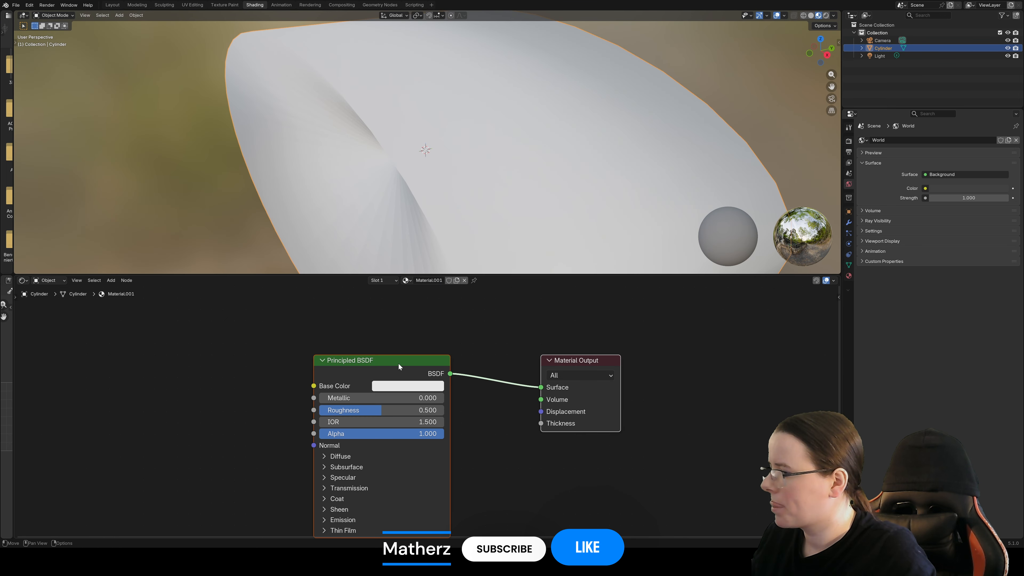
Step: Add a Checker Texture node beside the Principled BSDF and connect its Color output to Base Color
left_click_drag(398, 363, 562, 309)
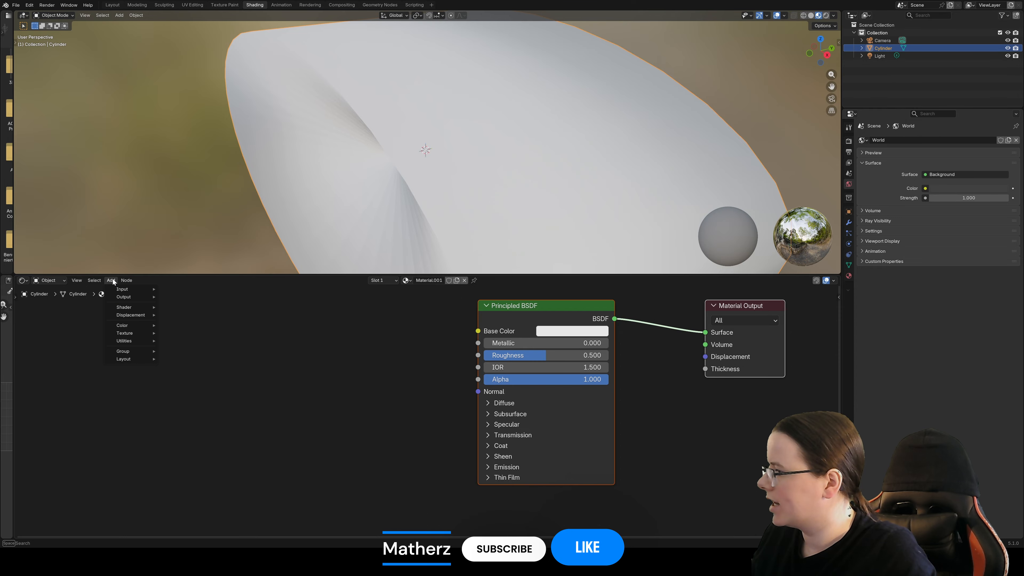
mouse_move(126, 332)
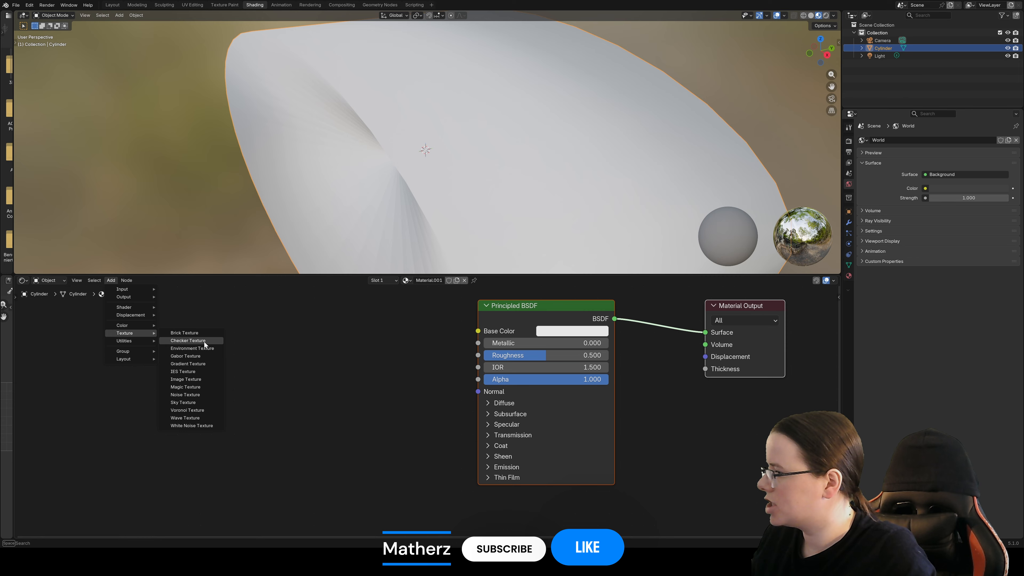
left_click(204, 341)
left_click(298, 318)
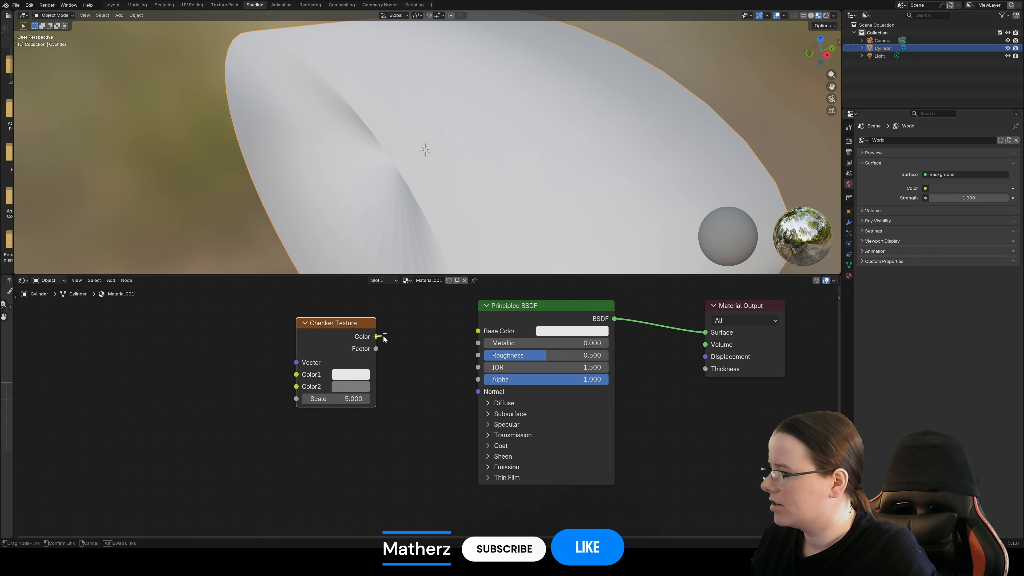
left_click_drag(383, 338, 480, 331)
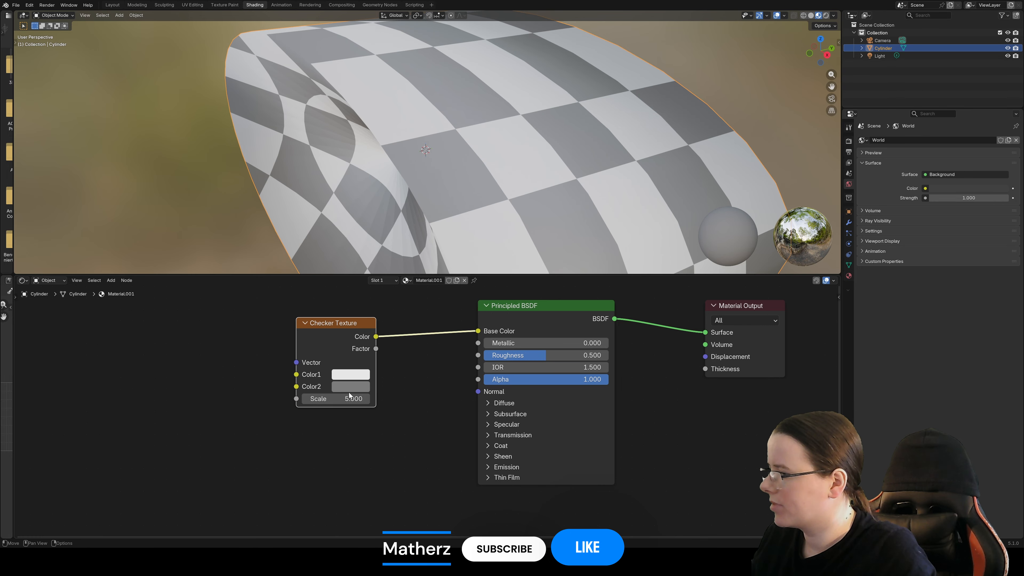
Step: Set the checker's Color2 to black and preview the camera view in the Layout workspace with Rendered shading
left_click(345, 384)
left_click_drag(436, 240, 436, 283)
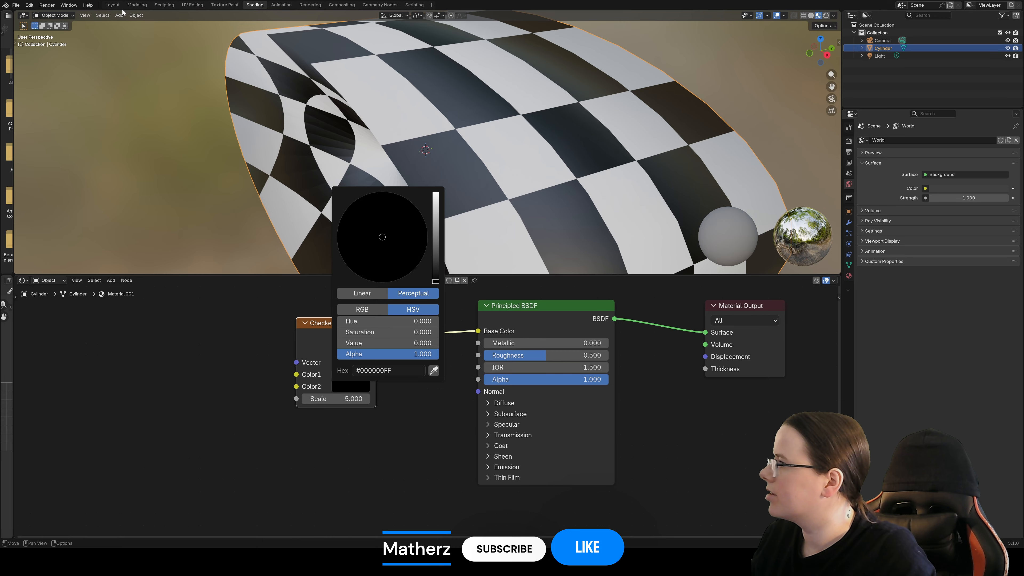
left_click(111, 5)
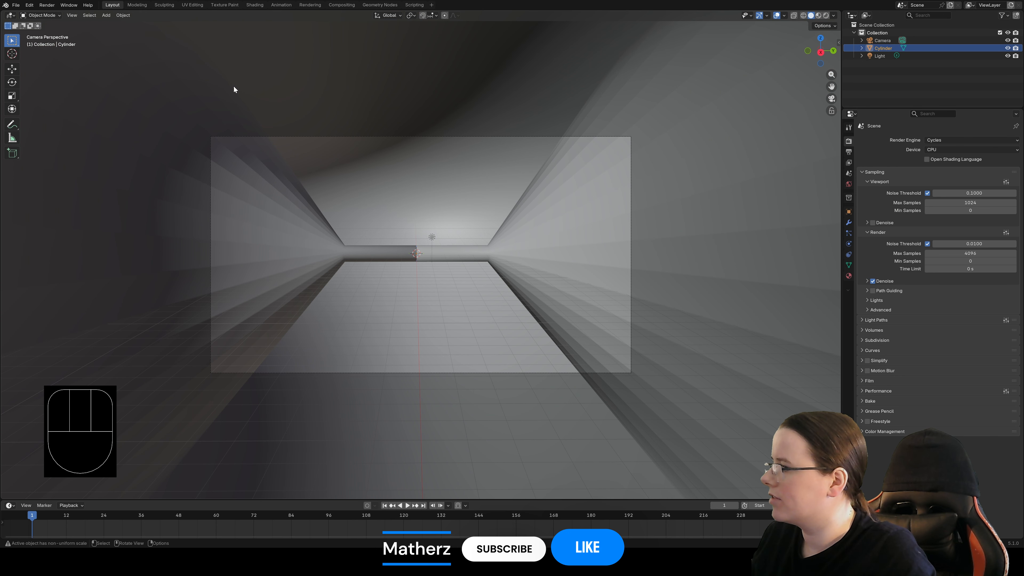
left_click(825, 18)
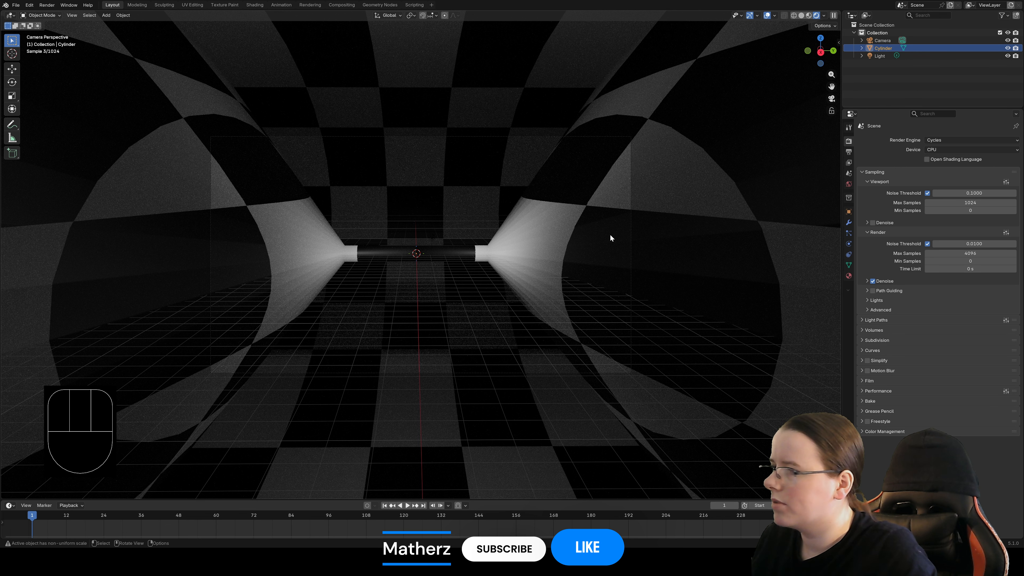
Step: Try a Smooth modifier on the cylinder
left_click(848, 222)
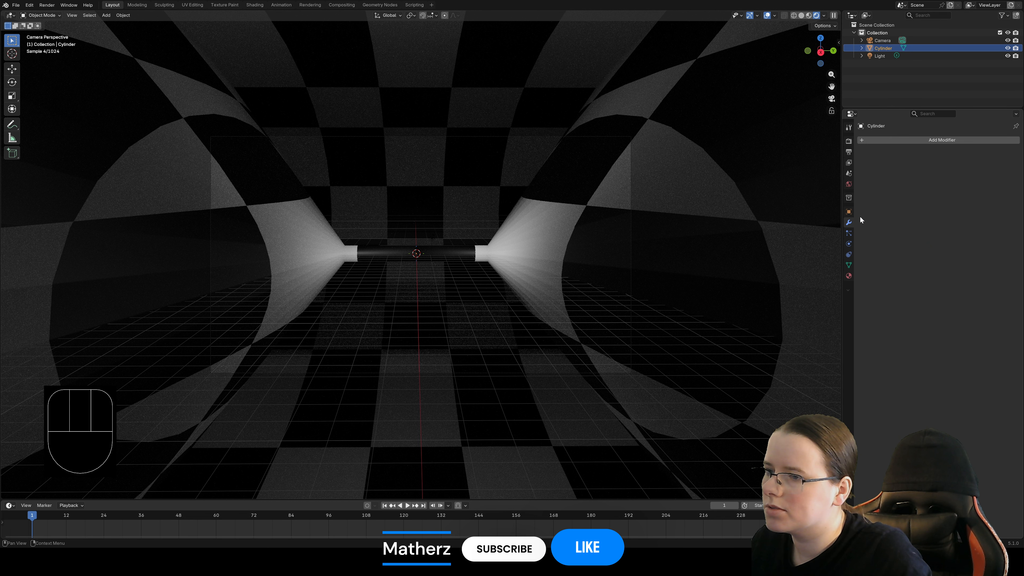
left_click(927, 145)
left_click(918, 142)
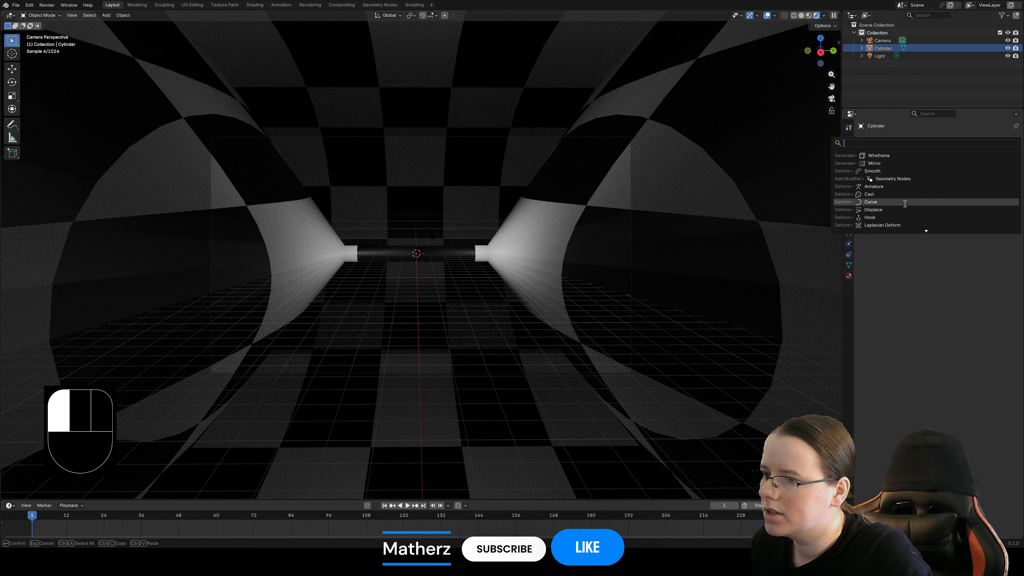
left_click(902, 171)
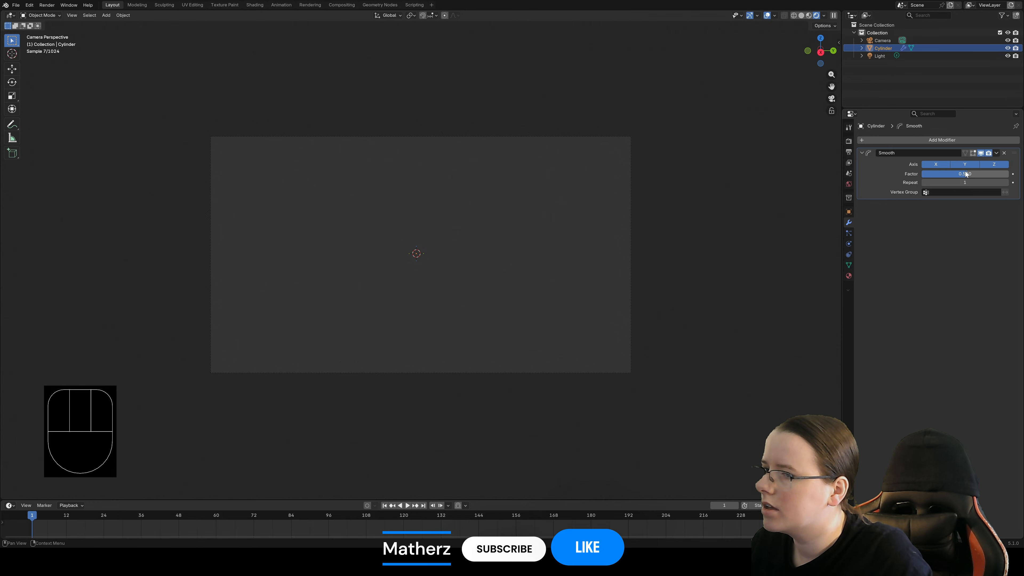
Step: View the whole cylinder from outside in Material Preview shading and remove its Smooth modifier
left_click(808, 15)
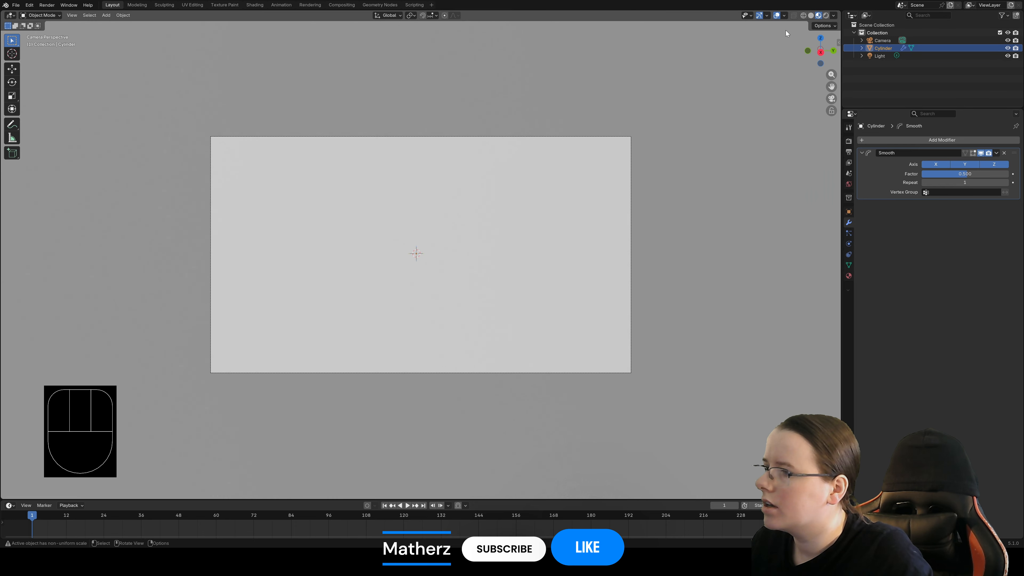
scroll(554, 199, "down", 5)
scroll(553, 198, "up", 4)
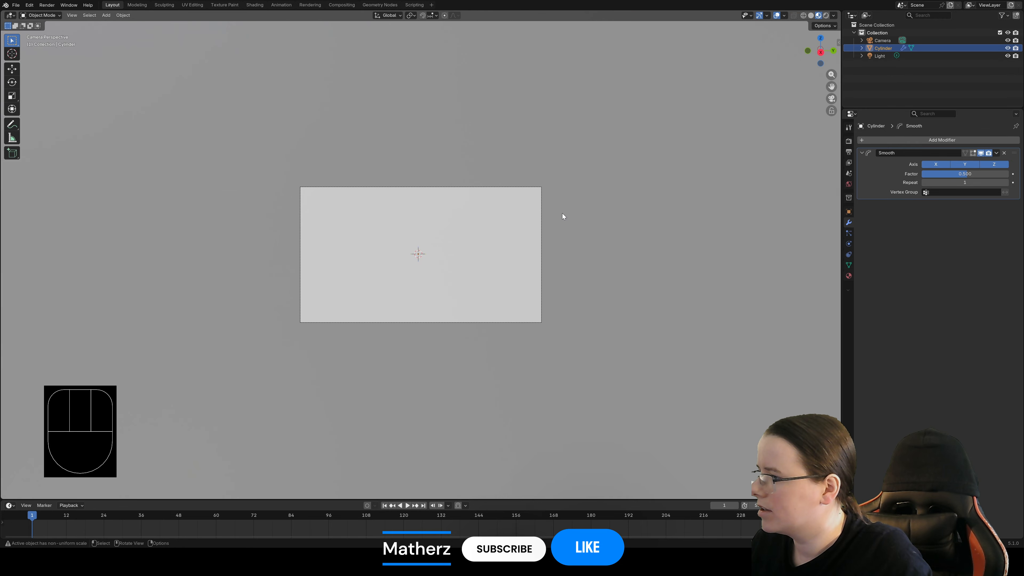
middle_click_drag(644, 213, 539, 237)
scroll(589, 223, "down", 3)
left_click(1002, 153)
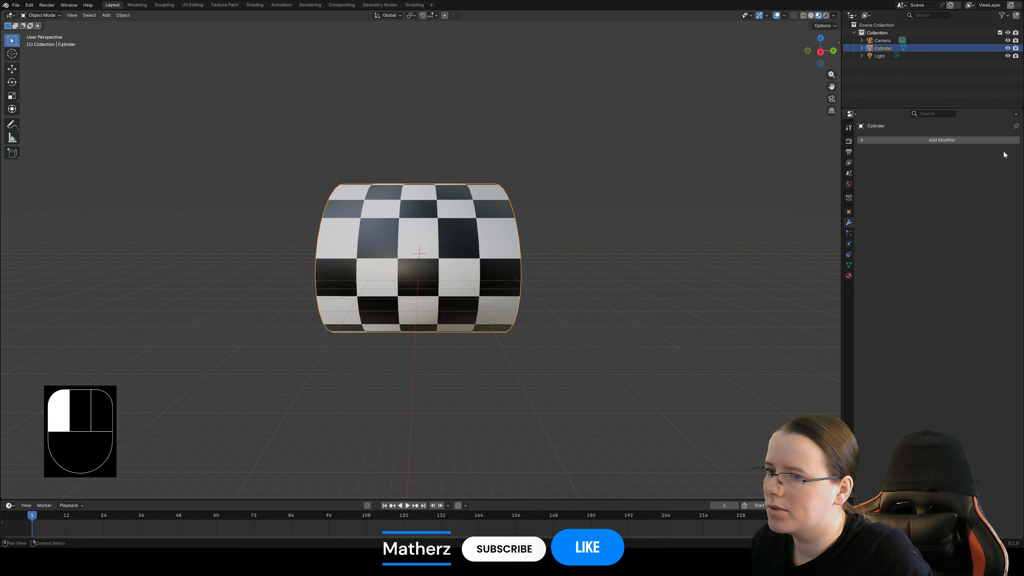
Step: View the cylinder's interior through the camera and set the Checker Texture's Scale to 26.3 in the Shading workspace
left_click(72, 15)
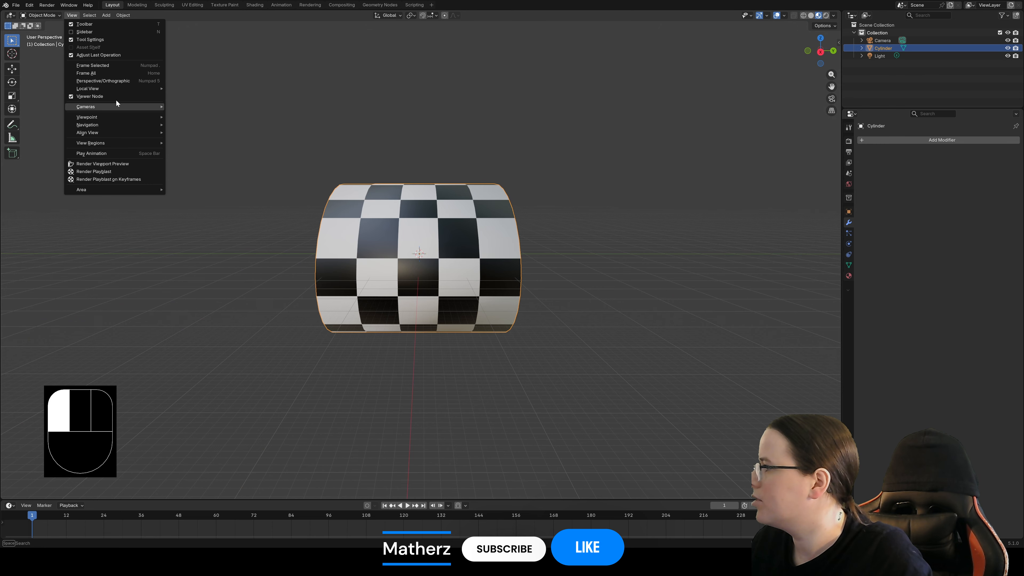
mouse_move(121, 106)
left_click(186, 117)
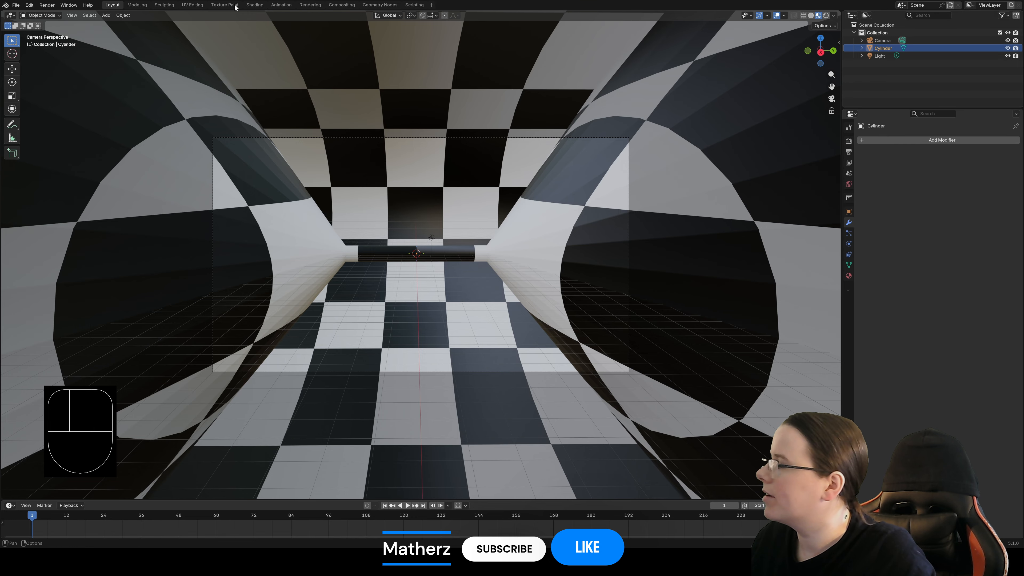
left_click(258, 5)
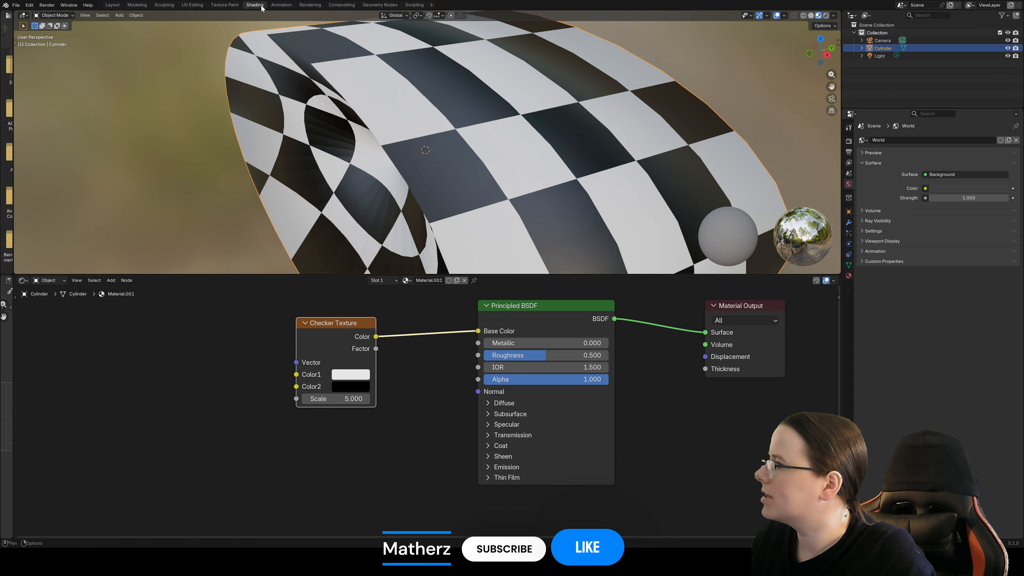
left_click_drag(322, 398, 408, 398)
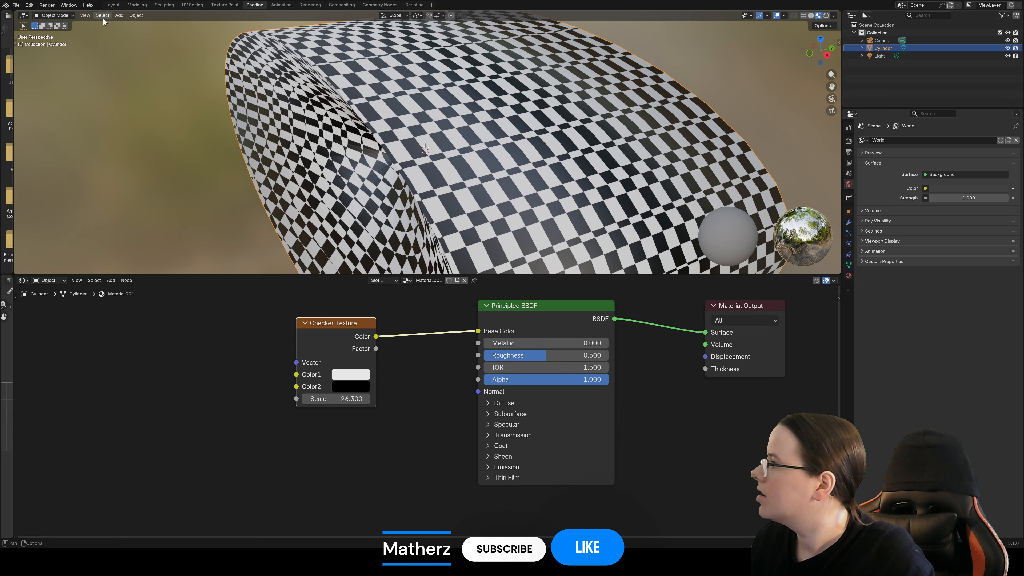
left_click(114, 6)
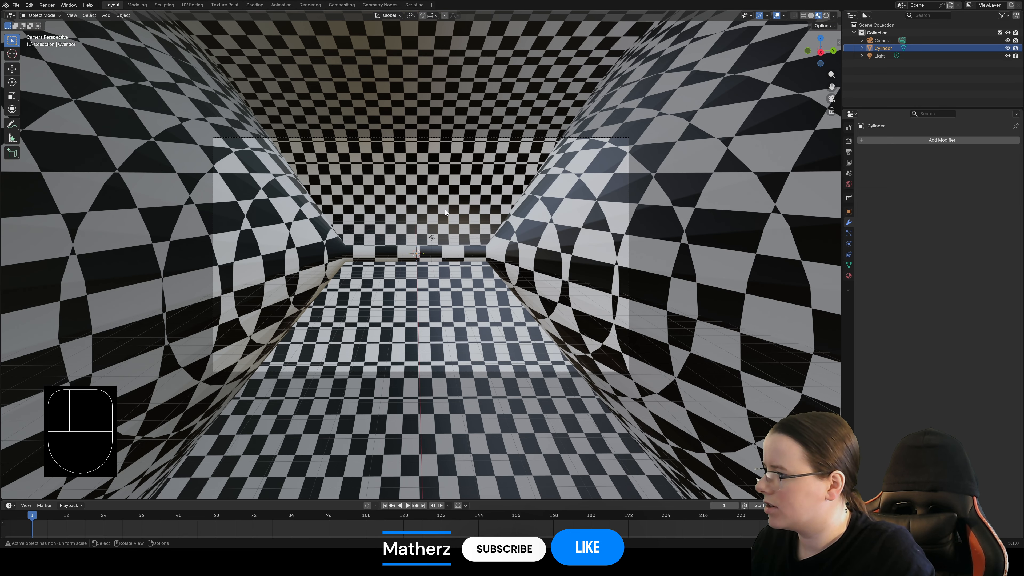
Step: Add a Plain Axes empty at the world origin
left_click_drag(106, 15, 175, 28)
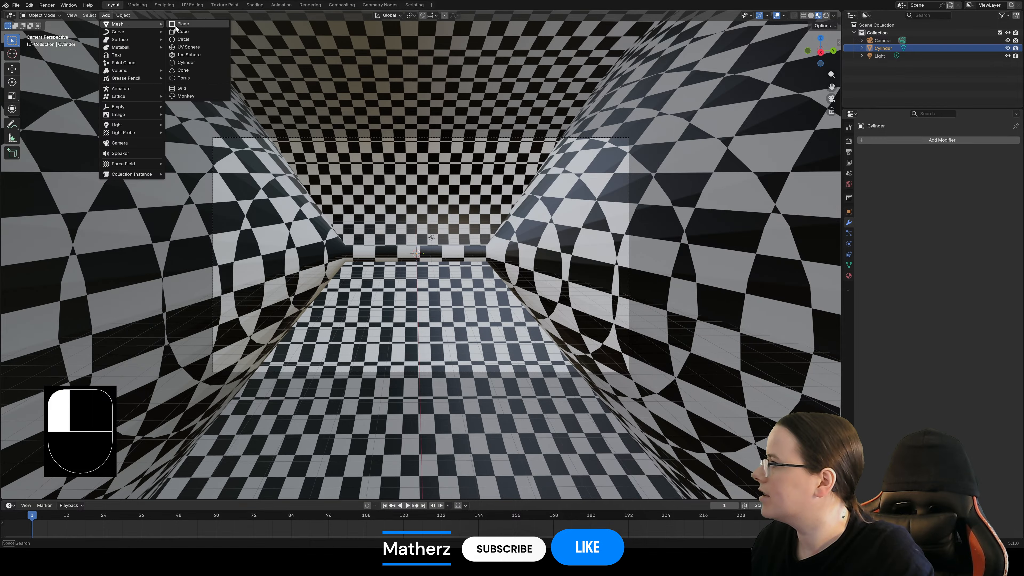
left_click(108, 15)
left_click_drag(108, 17, 117, 75)
left_click_drag(134, 30, 134, 59)
left_click_drag(141, 104, 185, 107)
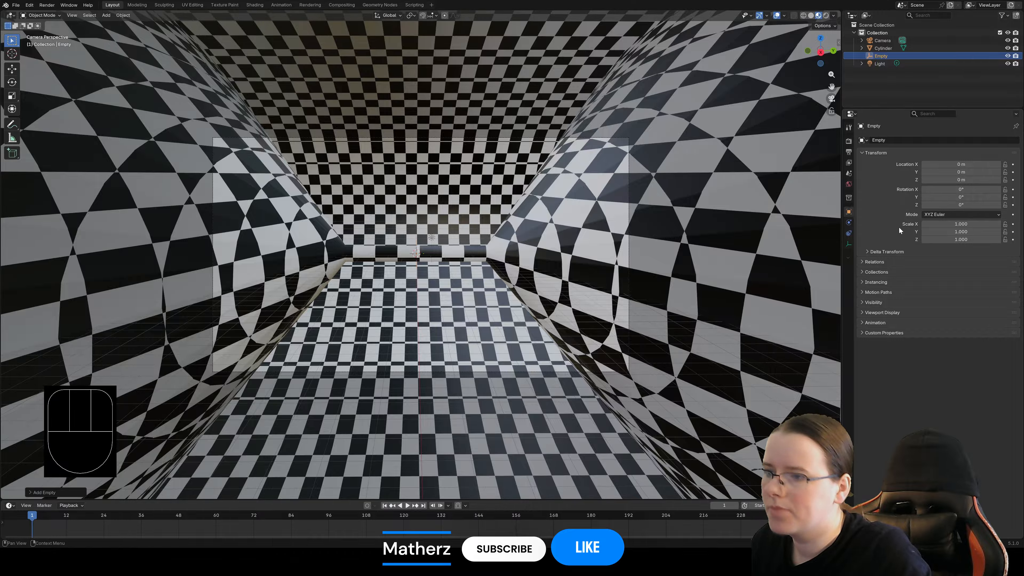
Step: Enable Depth of Field on the camera with the Empty as its focus object and an F-Stop of 0.1
left_click(603, 136)
left_click(612, 140)
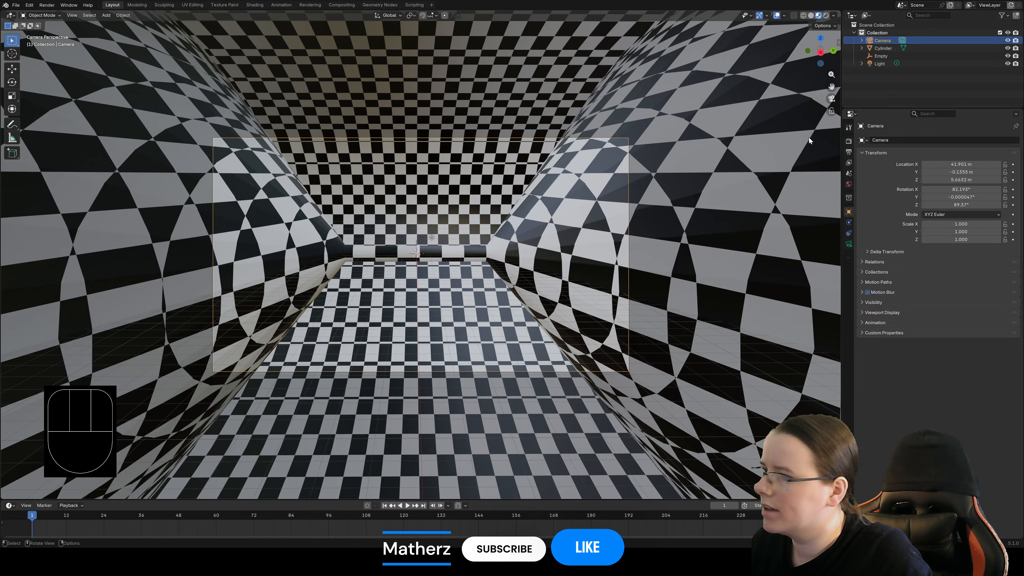
left_click(848, 244)
left_click(867, 278)
left_click(1004, 290)
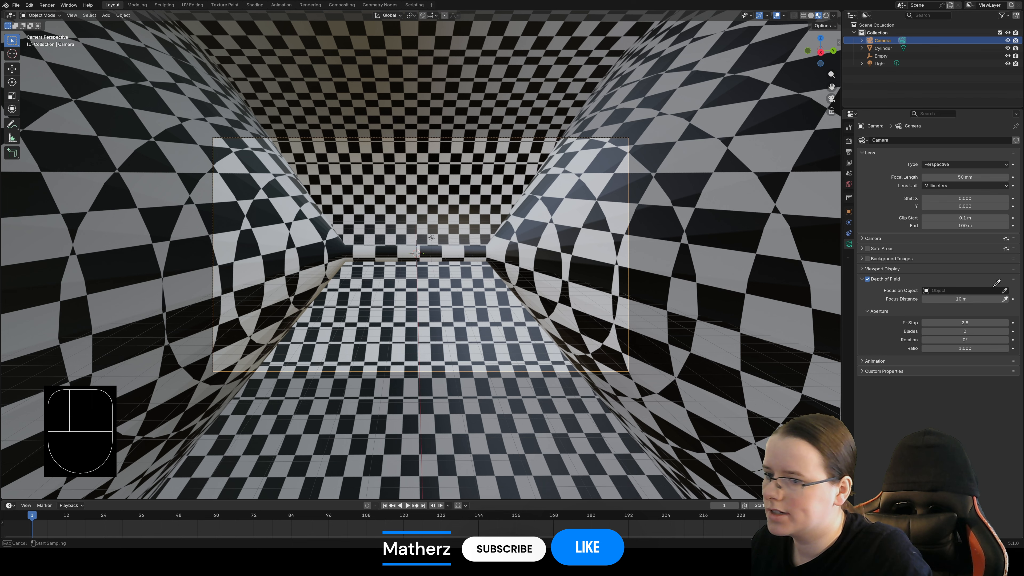
left_click(418, 241)
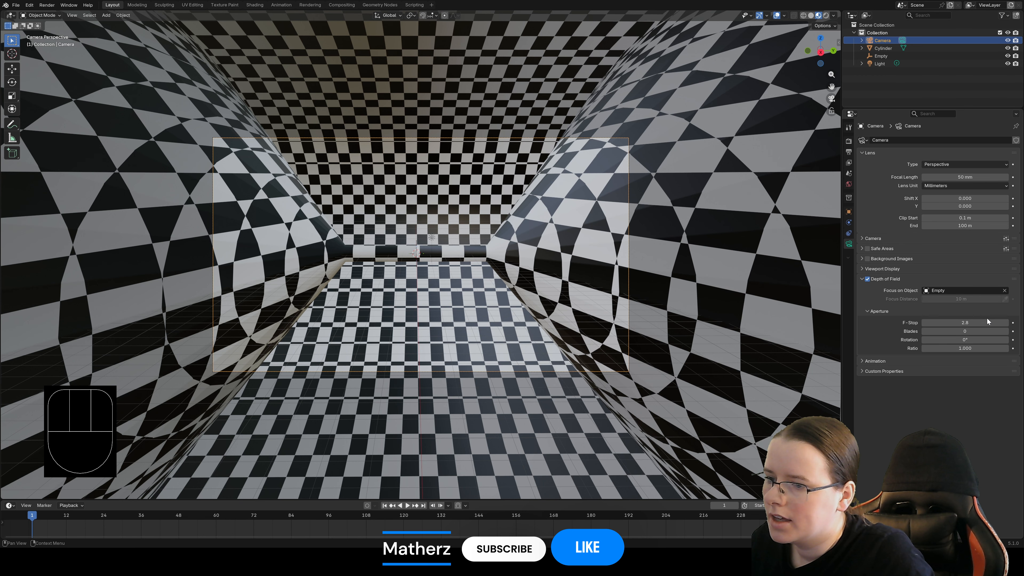
left_click_drag(967, 323, 939, 322)
Step: Move the camera back about 2.5 m along its local Z axis and check the view briefly in Rendered shading
left_click(571, 137)
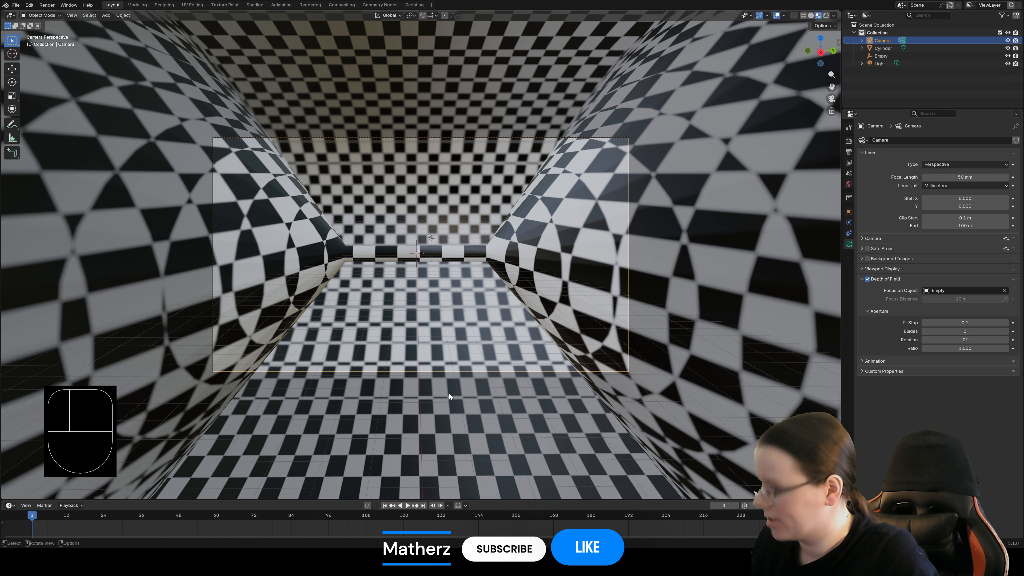
key("g")
middle_click_drag(448, 394, 468, 201)
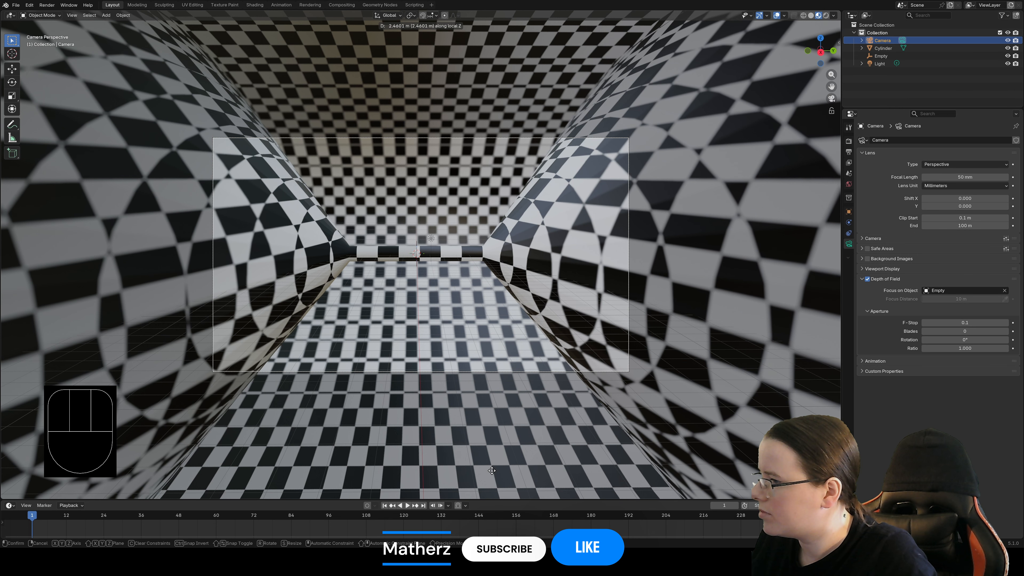
left_click(490, 469)
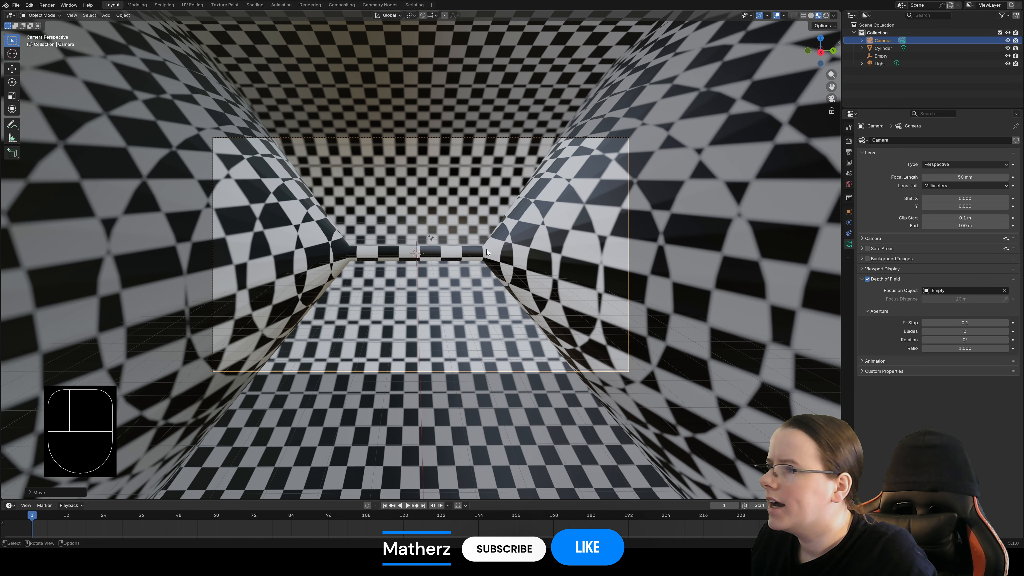
scroll(470, 269, "up", 2)
left_click(825, 15)
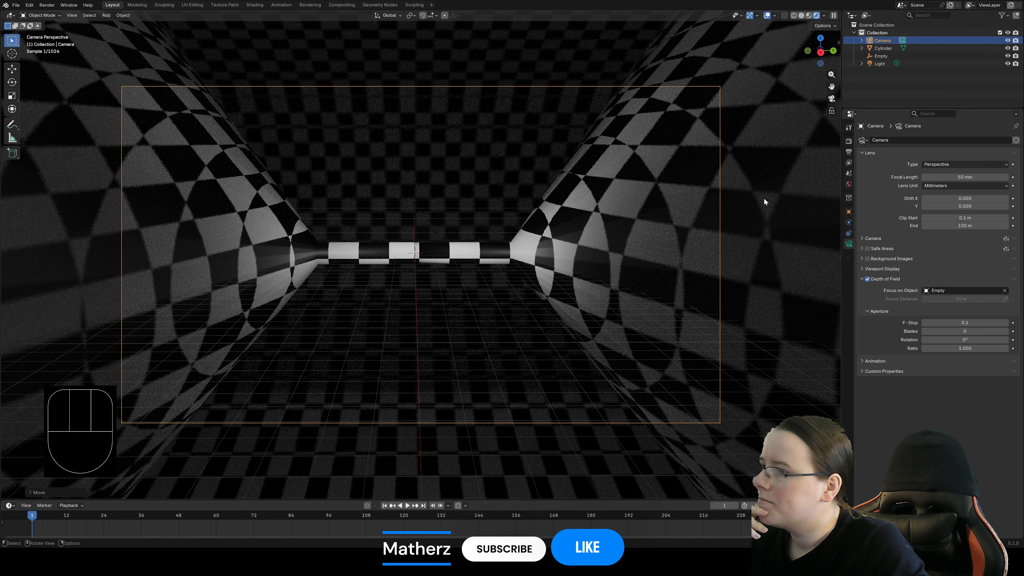
left_click(809, 15)
Step: Duplicate the point light along one axis, set the copy's color to blue (#3D87FF), and preview it in Rendered shading
left_click(435, 232)
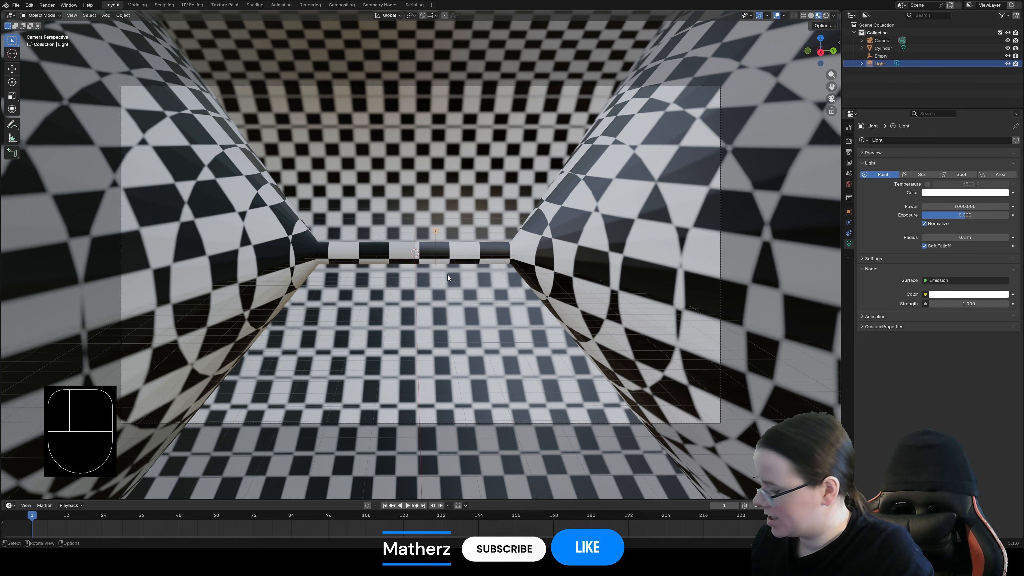
key("shift+d")
middle_click_drag(453, 302, 461, 330)
left_click(437, 240)
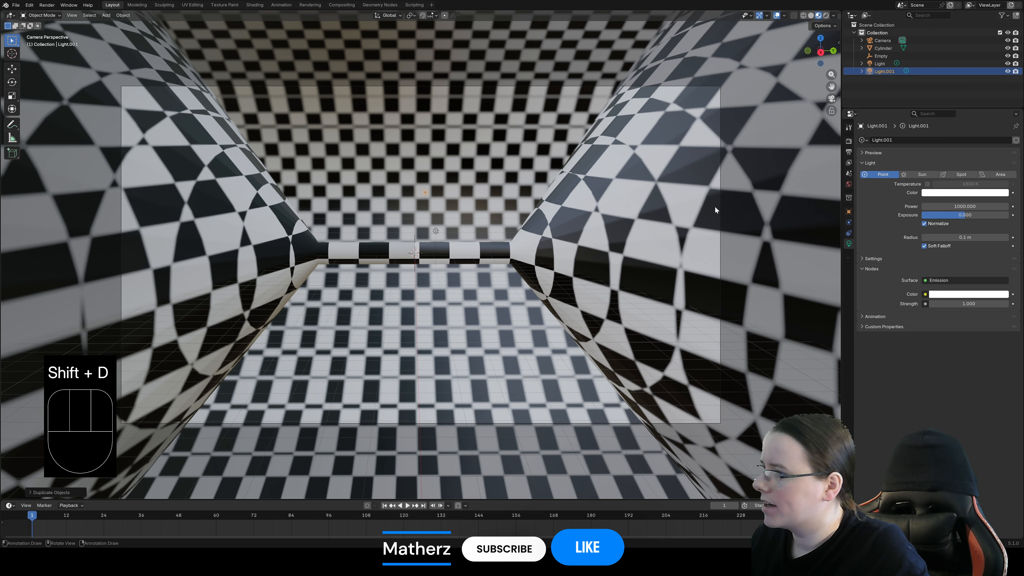
left_click(973, 194)
left_click_drag(978, 83, 979, 76)
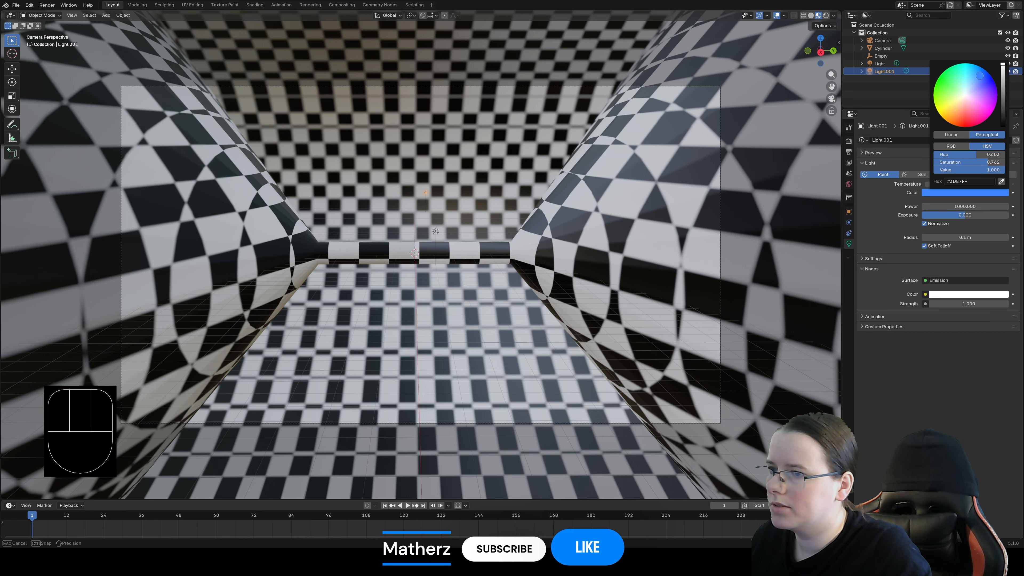
left_click(826, 16)
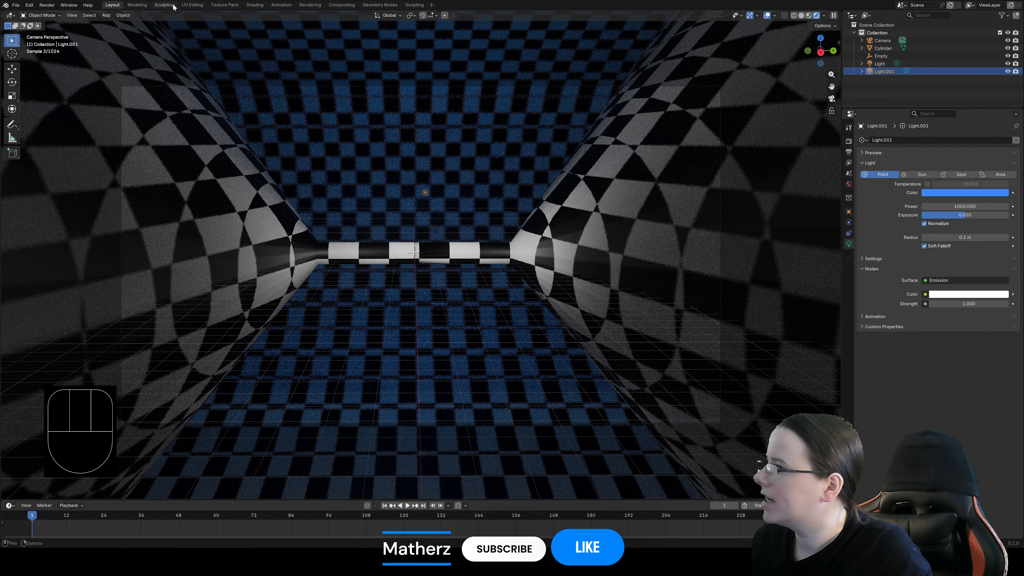
Step: Add a UV sphere and raise it above the central shaft
left_click(104, 16)
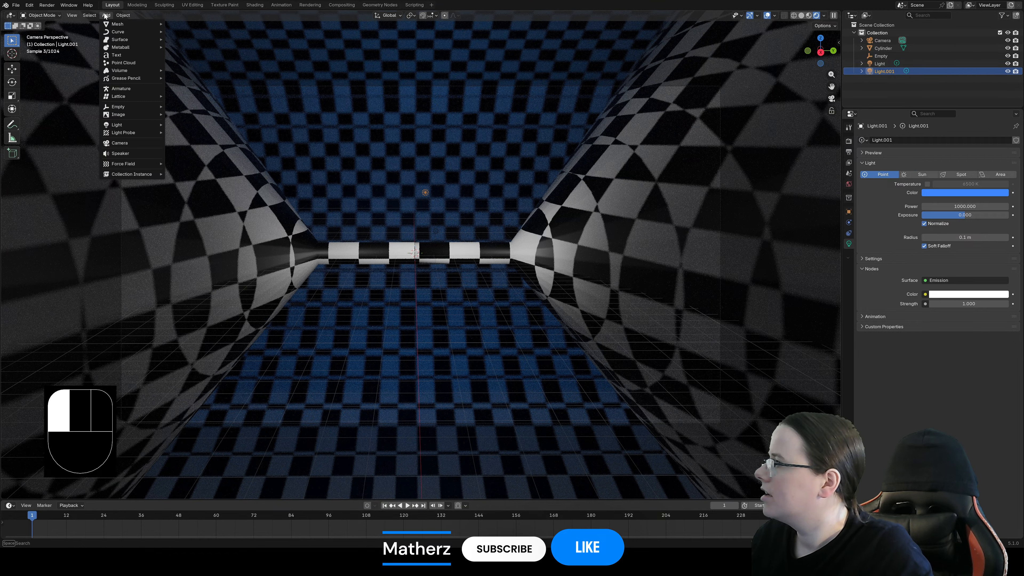
mouse_move(154, 26)
left_click(201, 47)
key("g")
middle_click_drag(468, 292, 465, 213)
left_click(465, 213)
Step: Shade the sphere smooth and give it a new material with a Metallic BSDF surface and Roughness 0
right_click(420, 179)
left_click(419, 178)
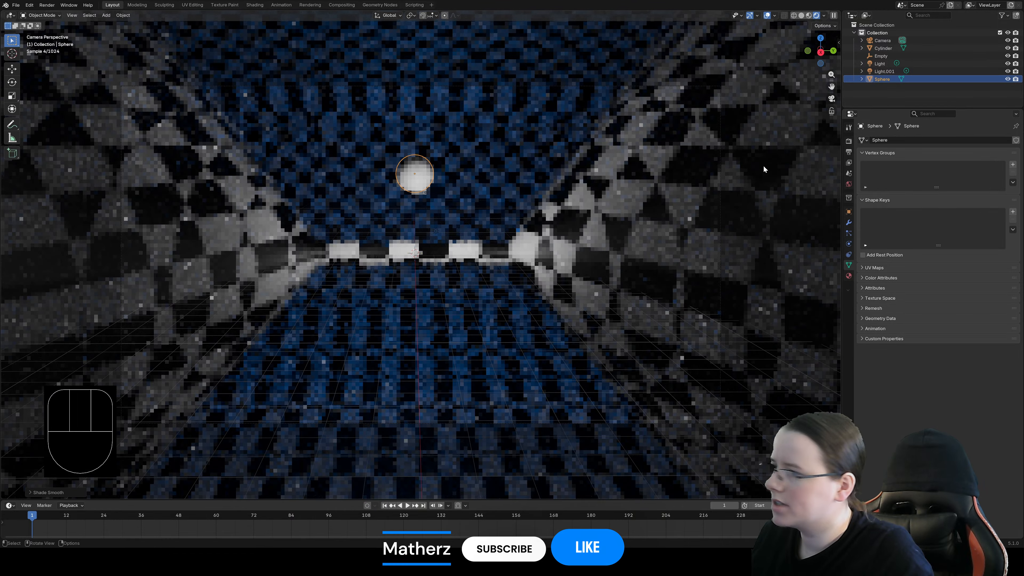
left_click(848, 276)
left_click(929, 173)
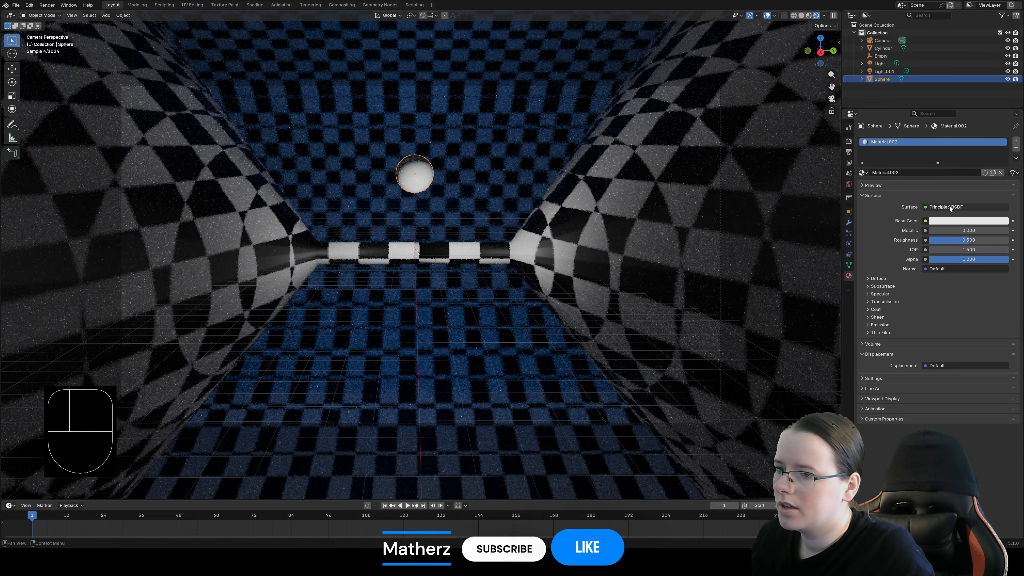
left_click(949, 207)
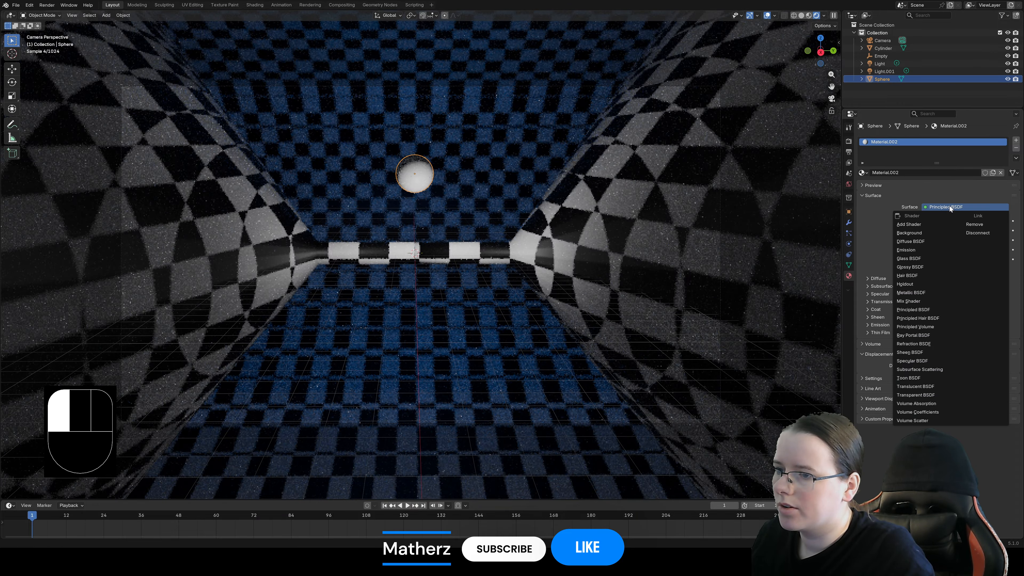
left_click(942, 291)
left_click_drag(959, 258, 927, 259)
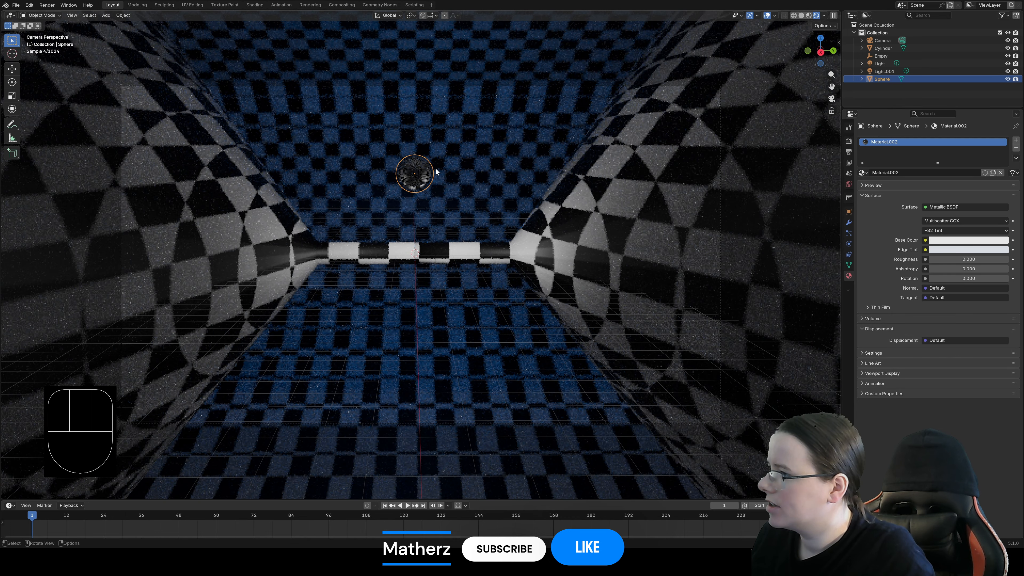
Step: Enlarge the sphere to roughly three times its size and move it toward the camera along the X axis
key("s")
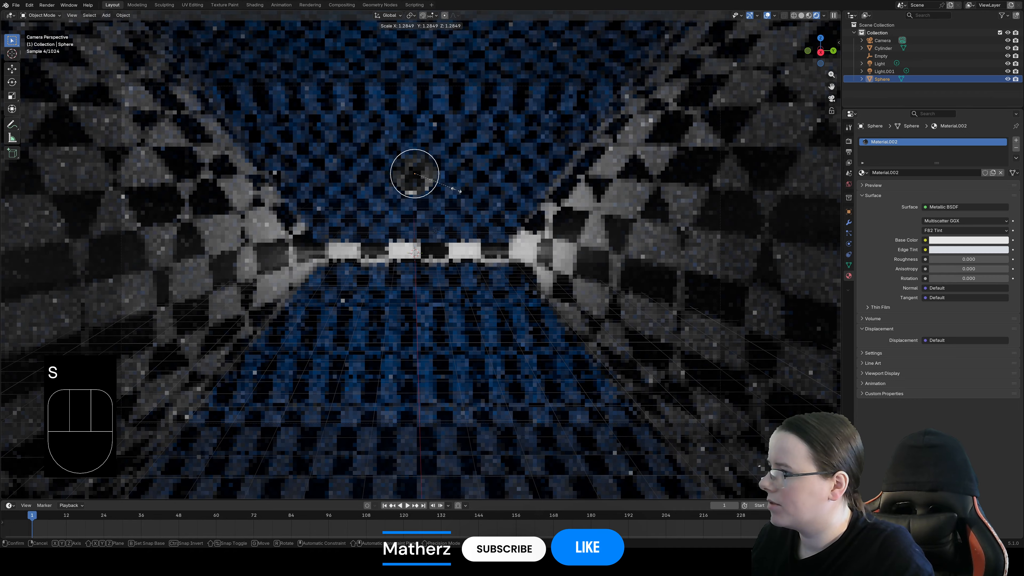
left_click(518, 230)
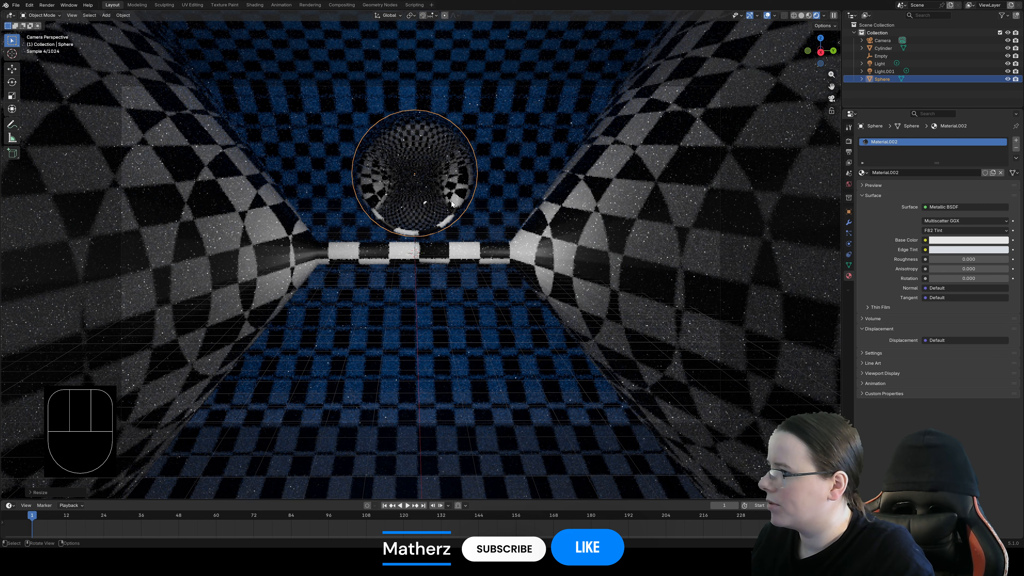
key("g")
middle_click_drag(463, 225, 515, 214)
left_click(505, 292)
Step: Lower the sphere along Z below the shaft and shift it about 4 m along Y toward the cylinder's right end
key("g")
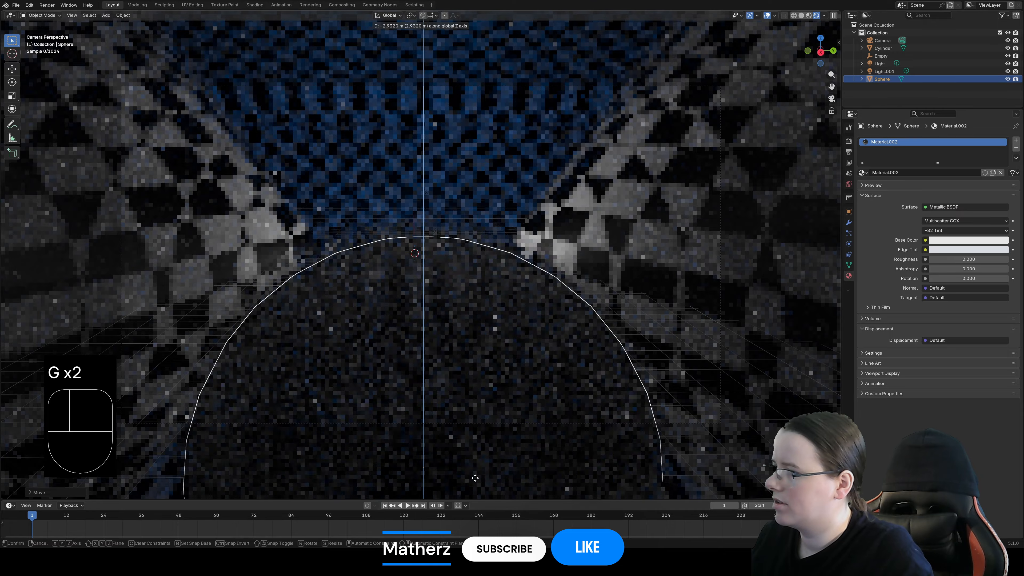
left_click(430, 46)
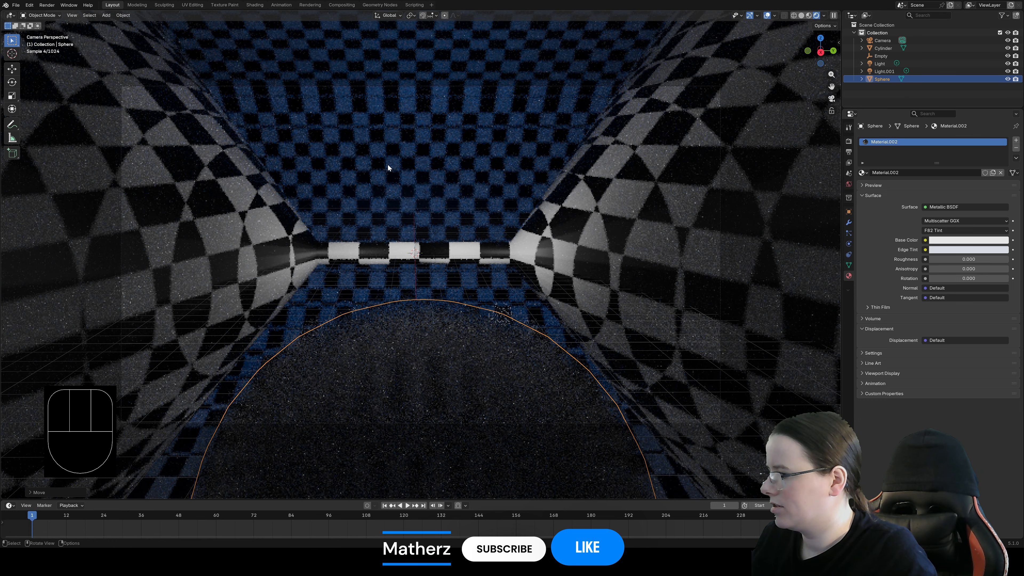
key("g")
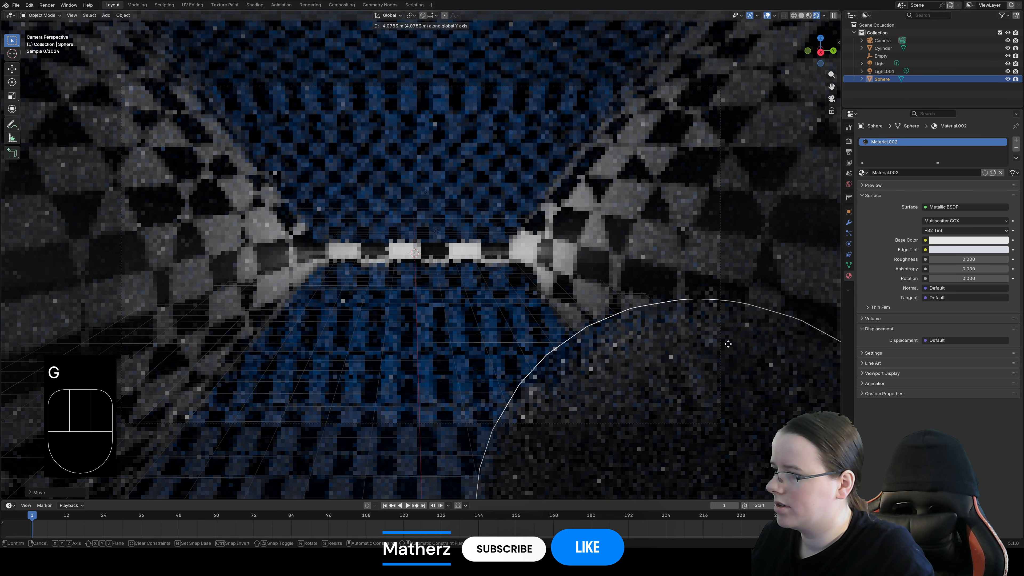
Step: Duplicate the metallic sphere far away from the camera along X and shift the copy along Y toward the opposite end
key("shift+d")
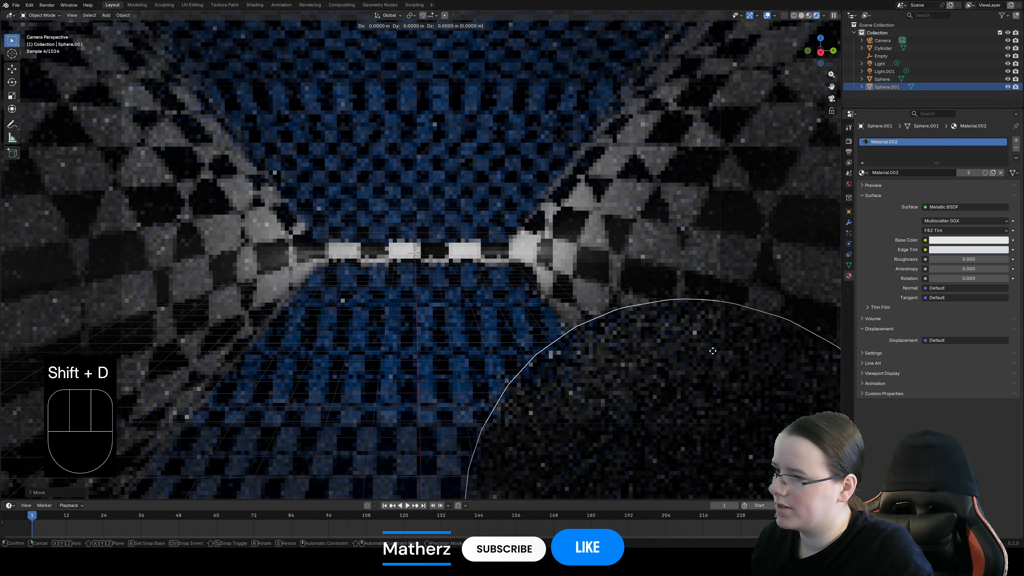
key("x")
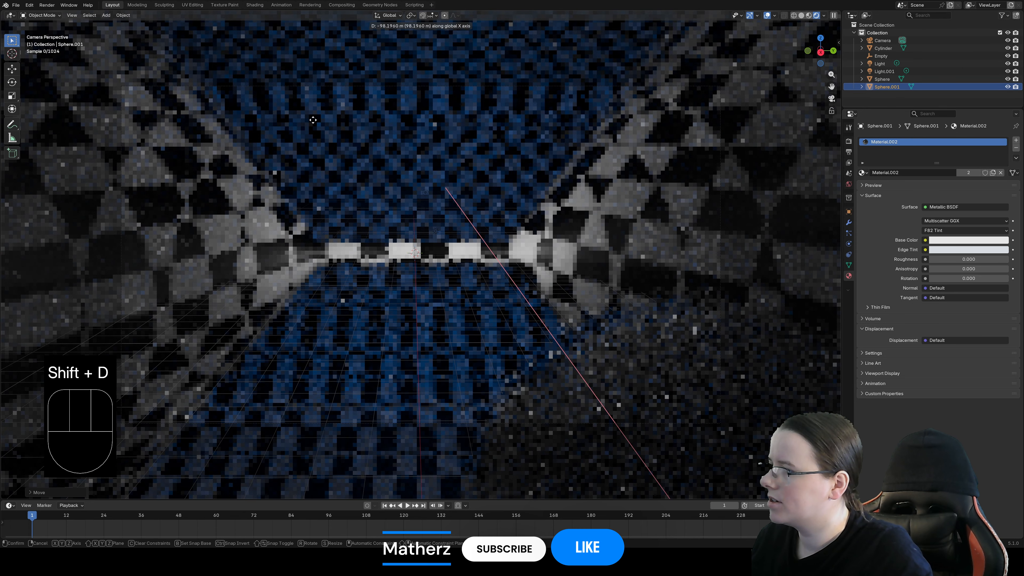
right_click(336, 134)
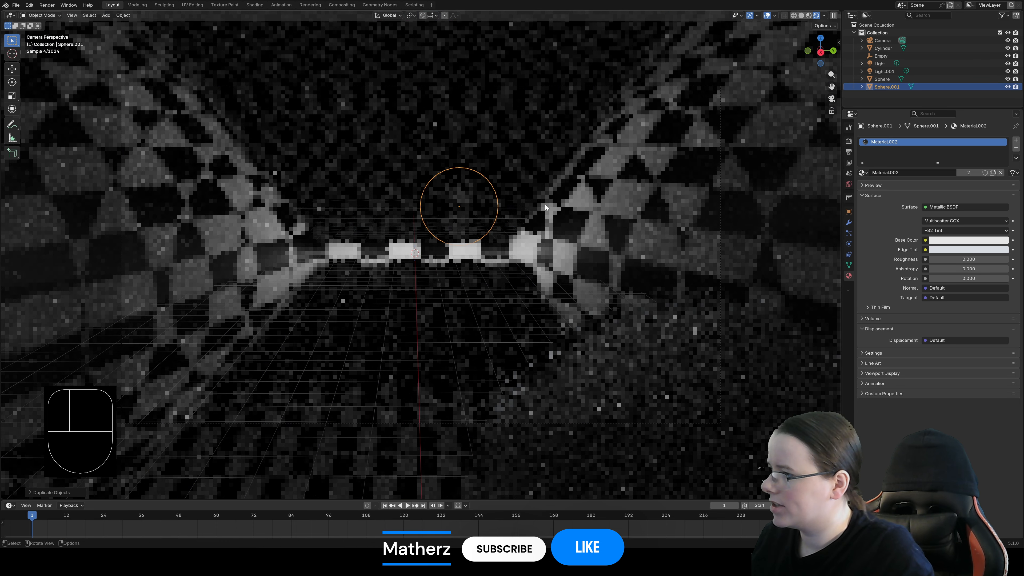
key("g")
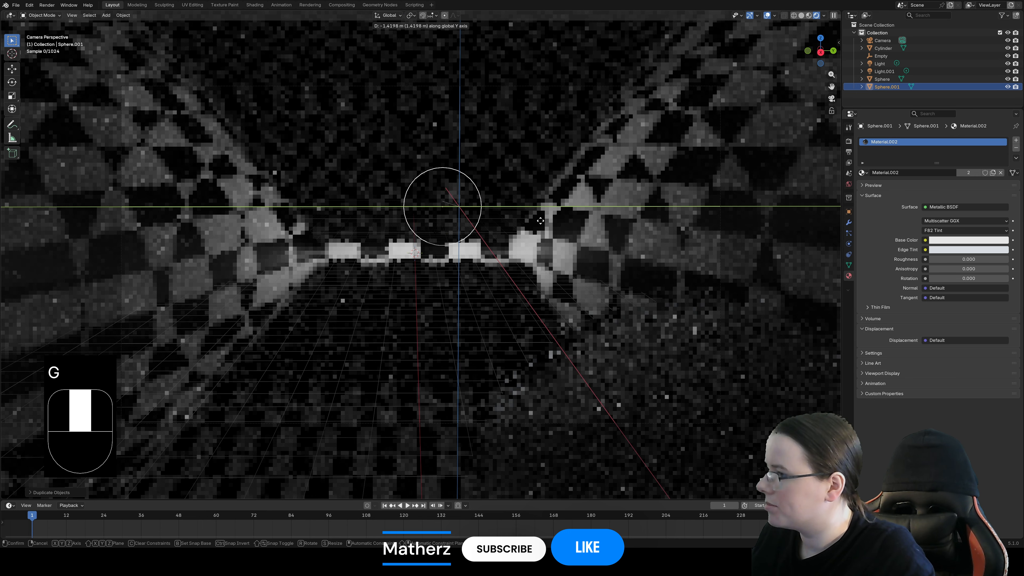
left_click(420, 216)
Step: Bring the duplicated sphere closer to the camera along X and adjust it along Y so it overlaps the shaft's left end
key("g")
middle_click_drag(401, 210, 344, 242)
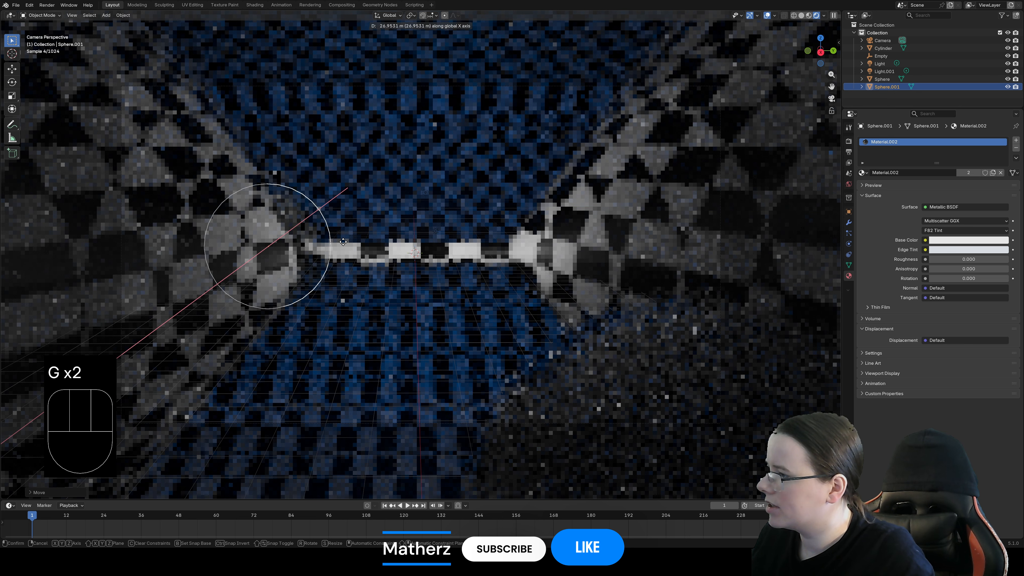
key("g")
middle_click_drag(288, 282, 364, 291)
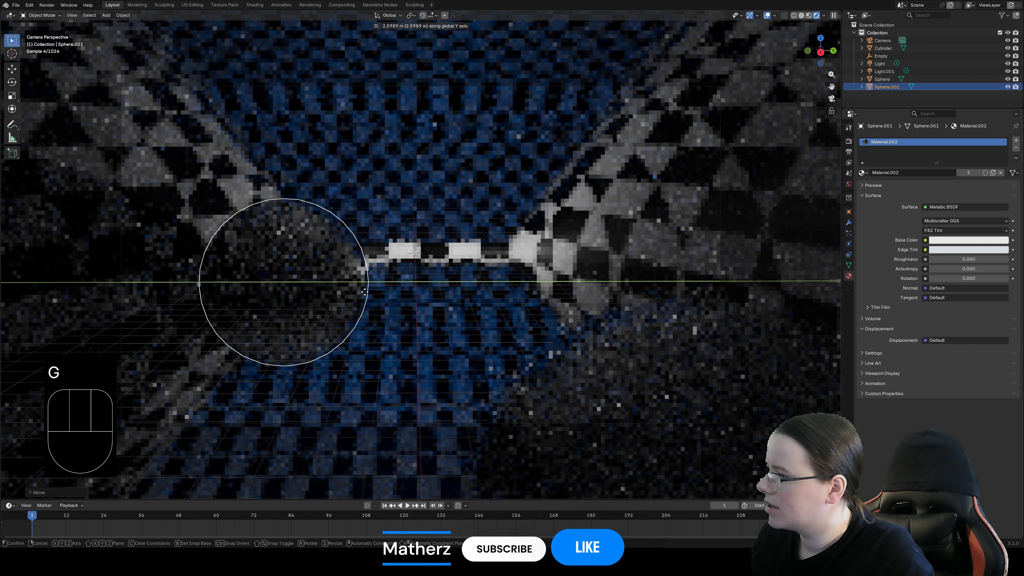
left_click(389, 302)
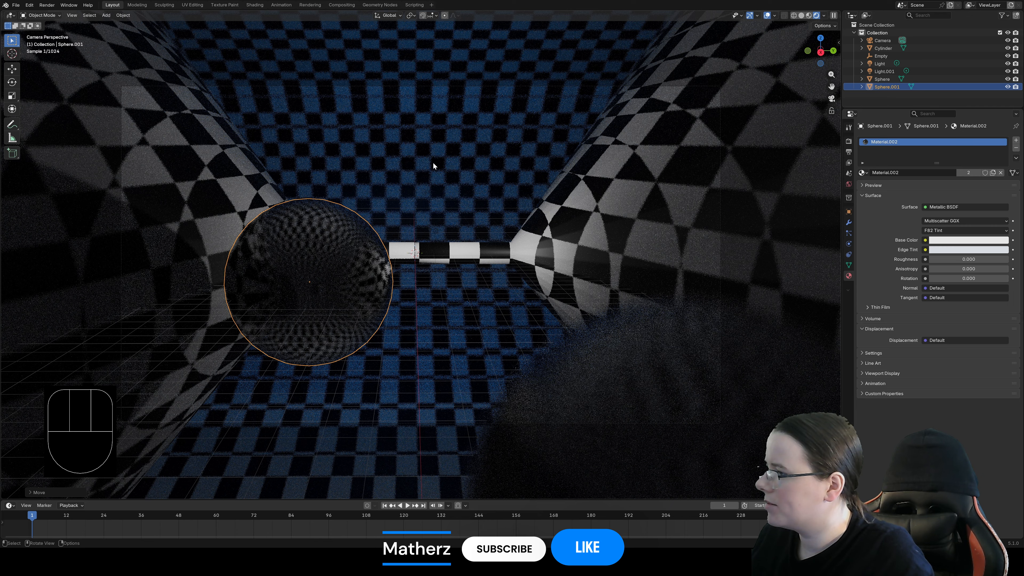
Step: Duplicate the blue point light inside the cylinder and move the copy along X toward the camera
left_click(420, 169)
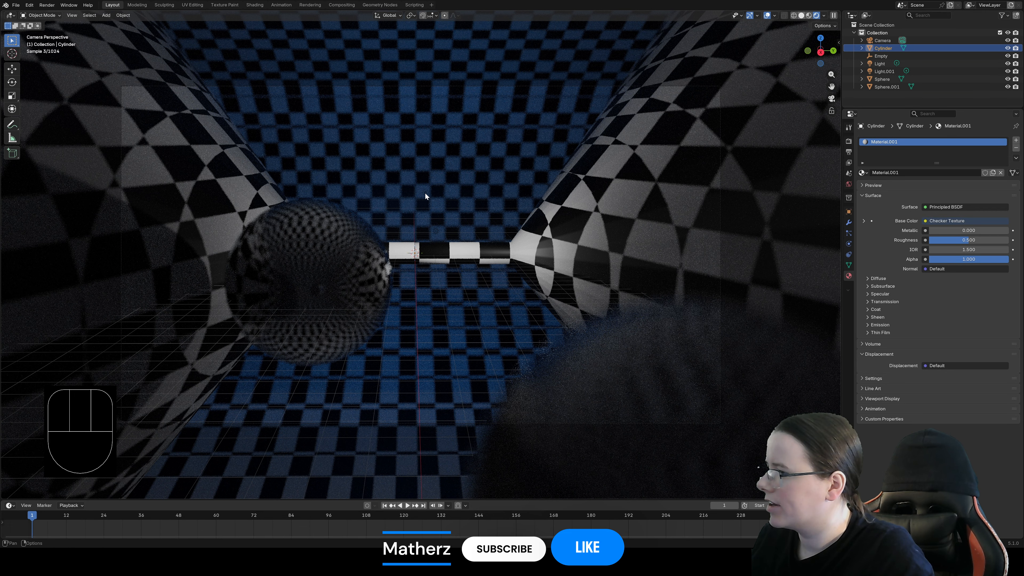
left_click(425, 192)
key("z")
key("shift+d")
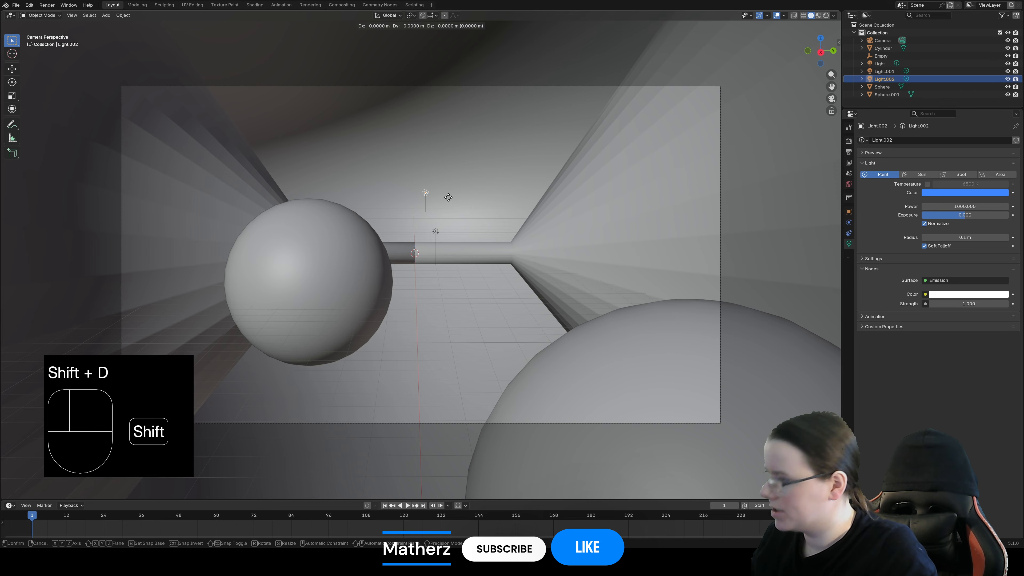
middle_click(448, 197)
left_click(639, 500)
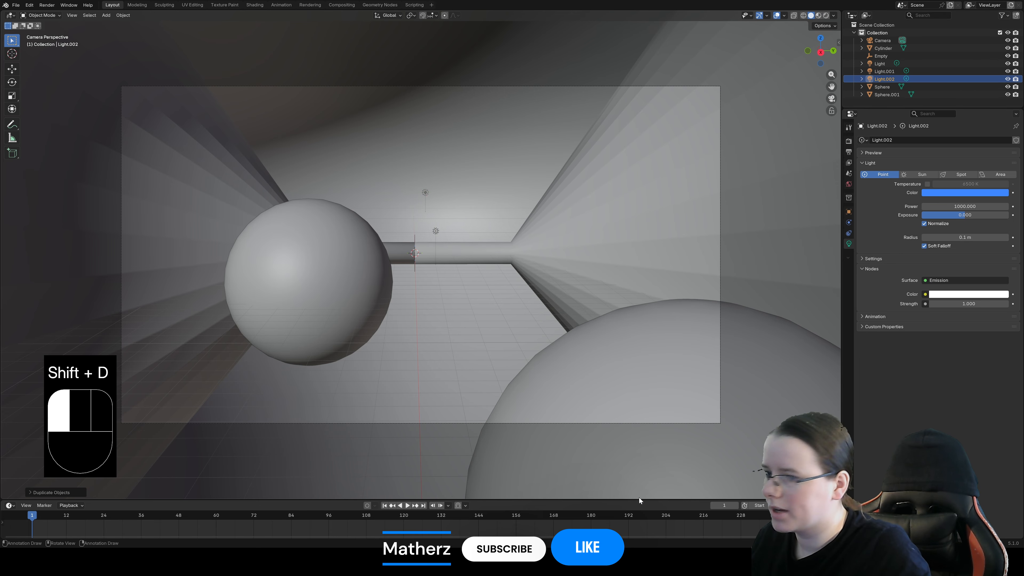
Step: Set the duplicated light's color to red (#FF0012) and show the scene in rendered shading
left_click(1001, 193)
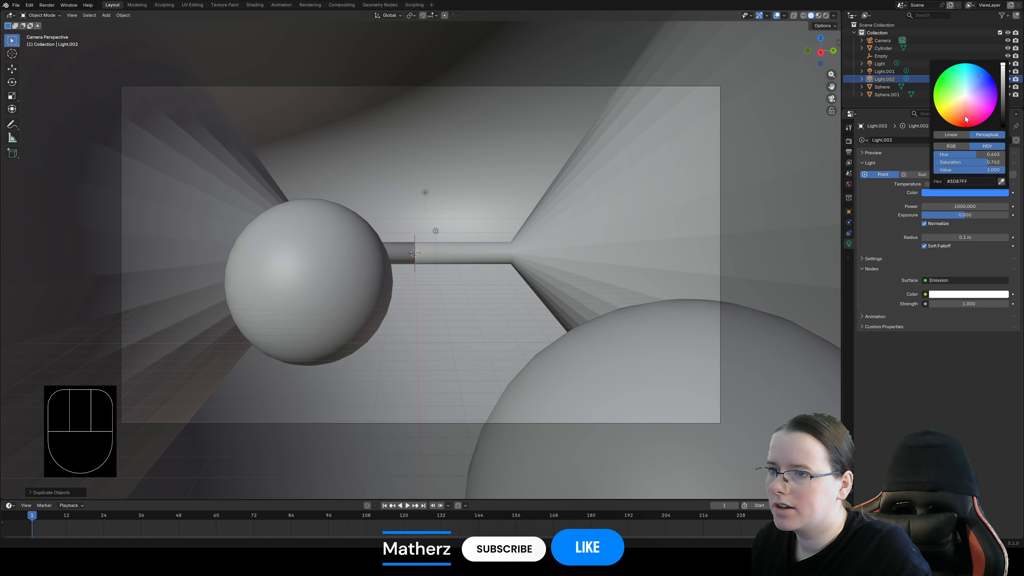
left_click_drag(966, 119, 967, 127)
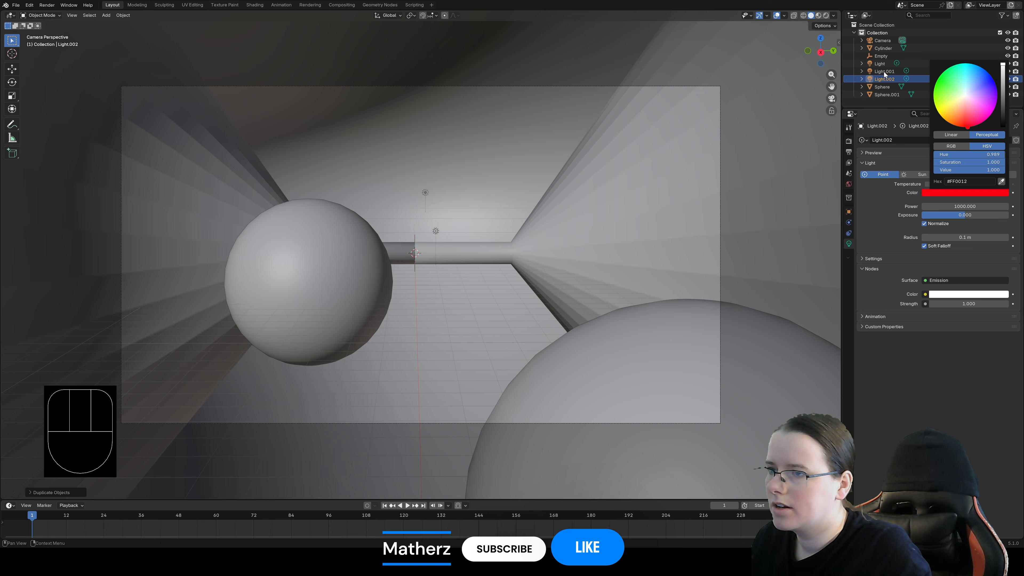
left_click(826, 15)
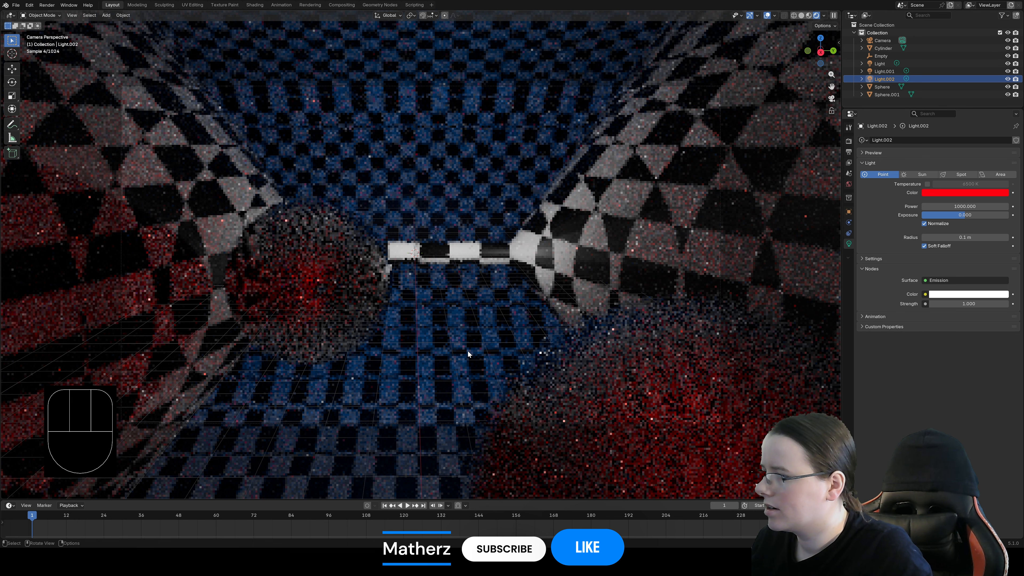
Step: Shift the red light further along the X axis toward the camera so it lights the spheres
key("g")
middle_click_drag(469, 355, 473, 362)
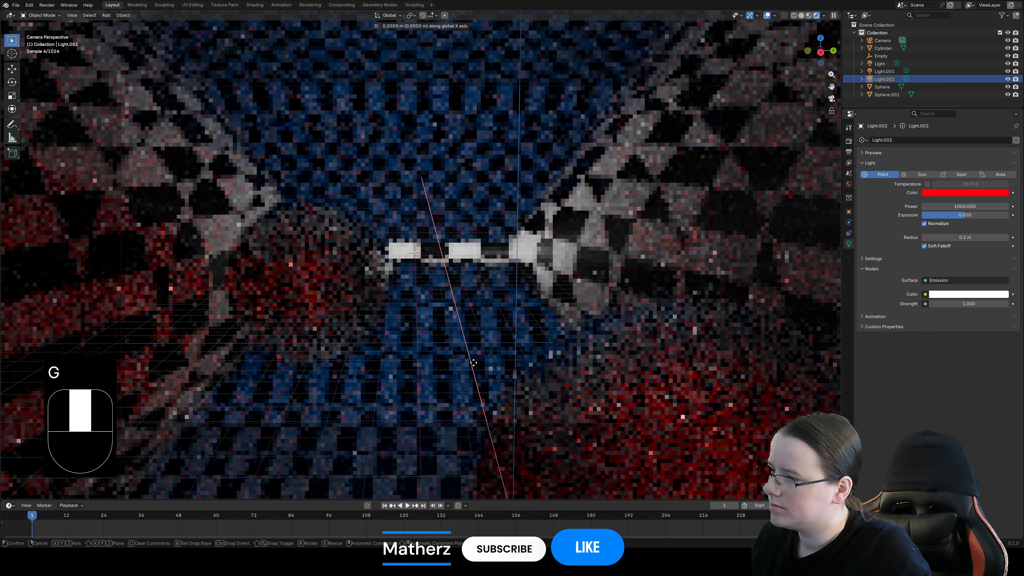
middle_click_drag(484, 412, 501, 485)
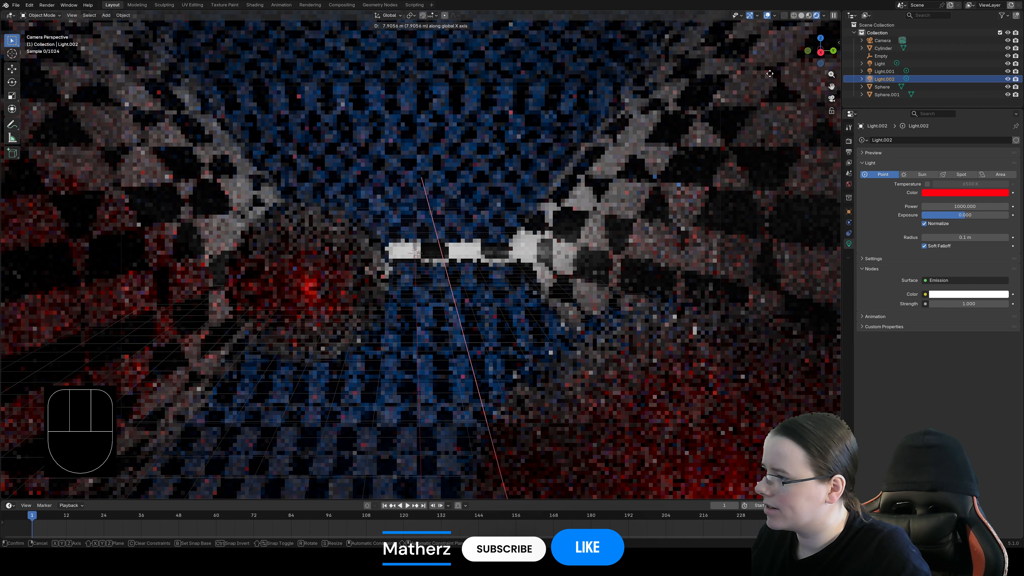
left_click(112, 310)
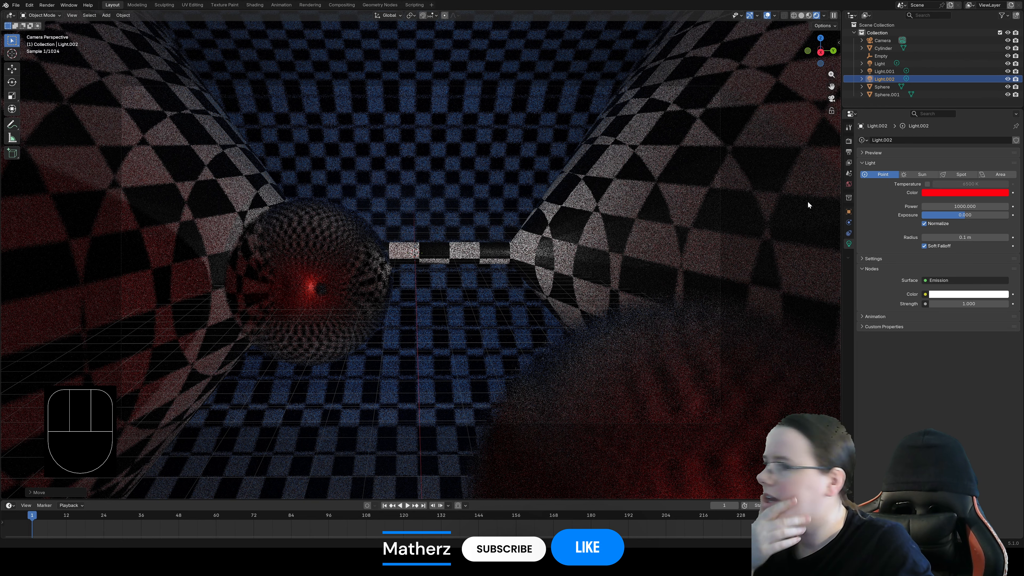
Step: Raise the camera's depth-of-field F-Stop to 41.6
left_click(603, 87)
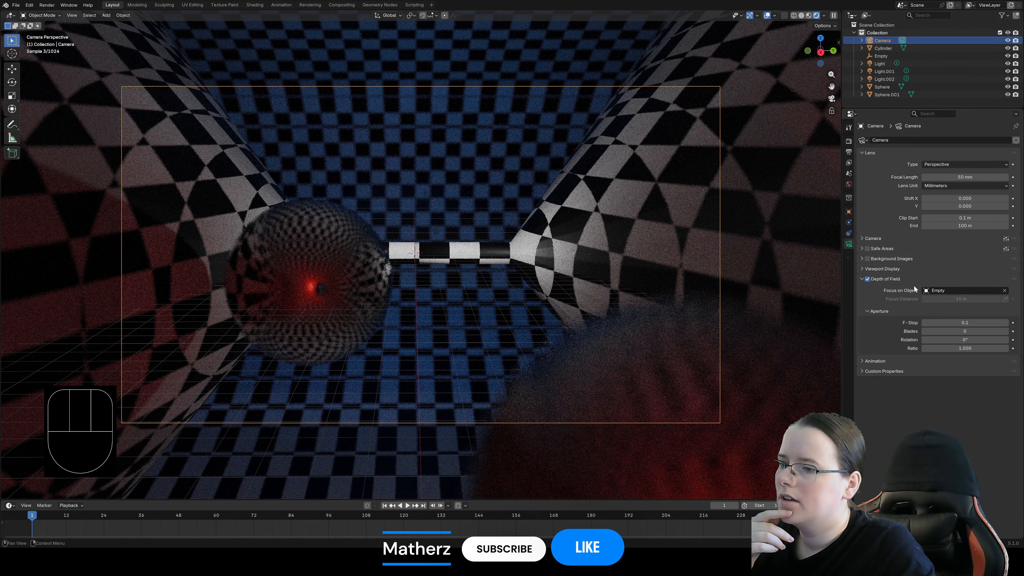
left_click_drag(964, 322, 1019, 323)
Step: Duplicate the metallic sphere at the shaft's left end and place the copy beside it over the shaft's right half
left_click(305, 275)
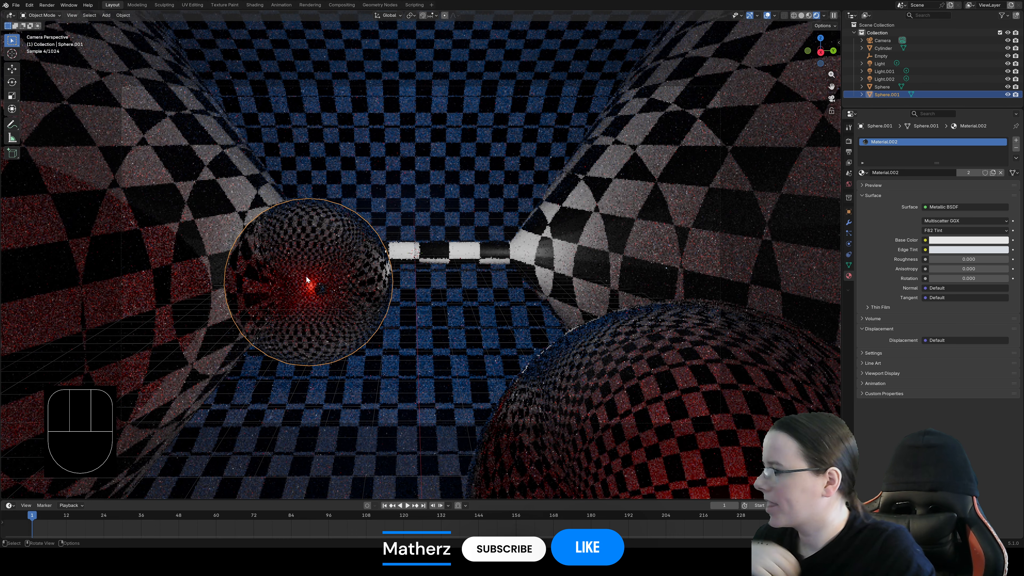
key("shift+d")
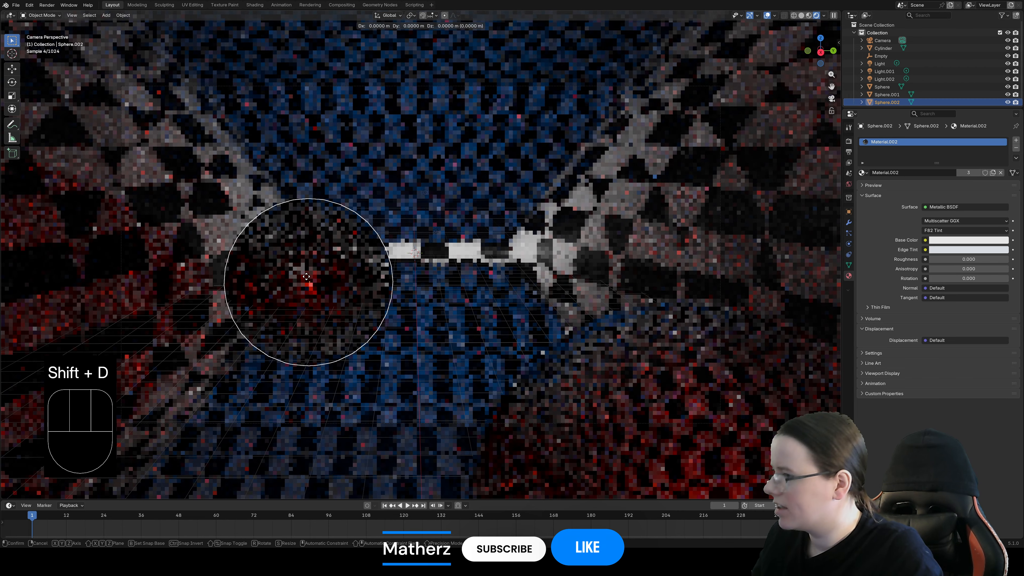
left_click(517, 313)
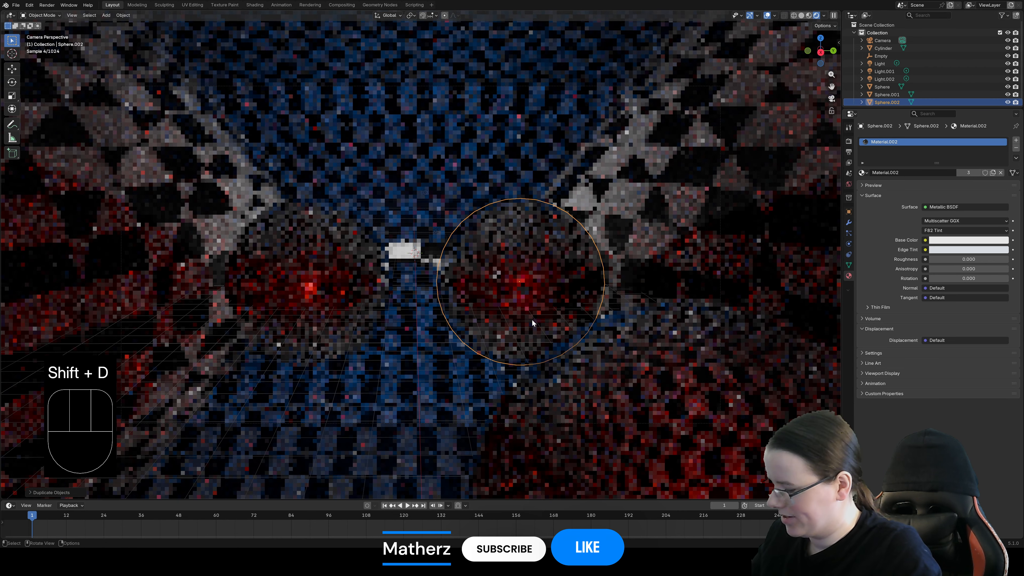
Step: Push the duplicated sphere far away from the camera along X and shrink it to a small ball above the shaft
key("g")
middle_click_drag(517, 313, 488, 274)
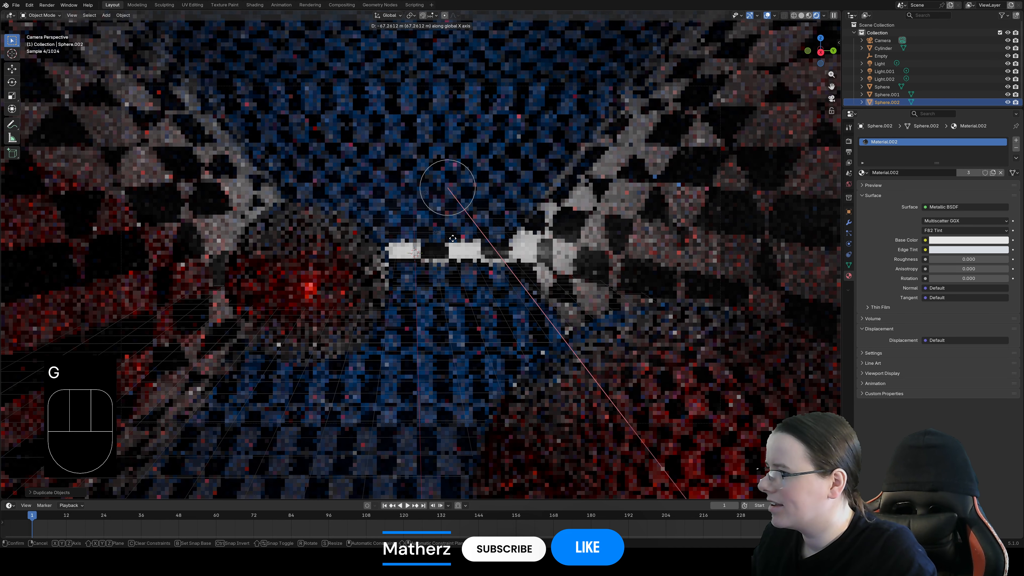
left_click(475, 251)
key("s")
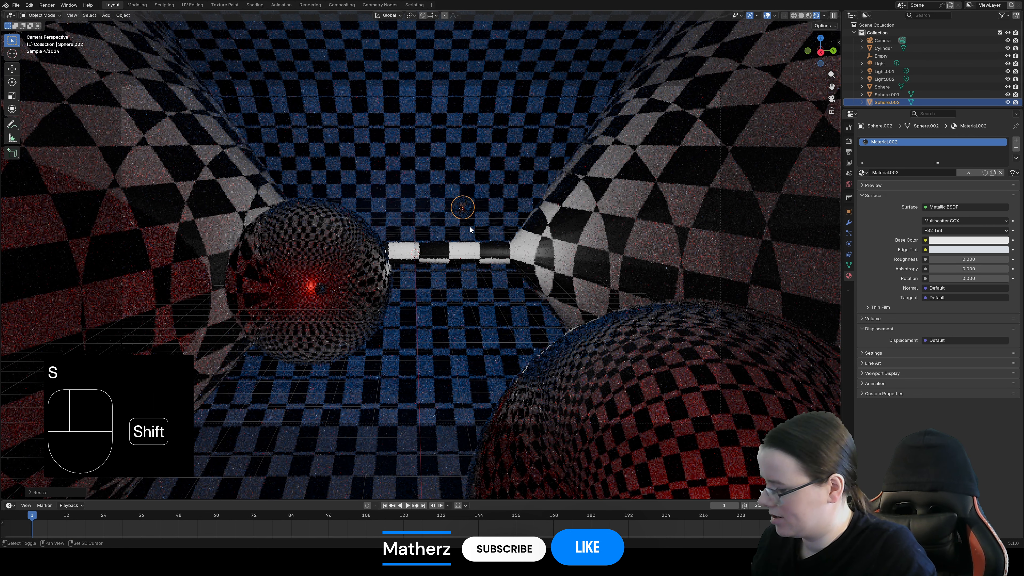
Step: Duplicate the small sphere along Y toward the cylinder's left side and raise the copy well above the large left sphere
key("shift+d")
middle_click_drag(462, 206, 328, 200)
left_click(329, 200)
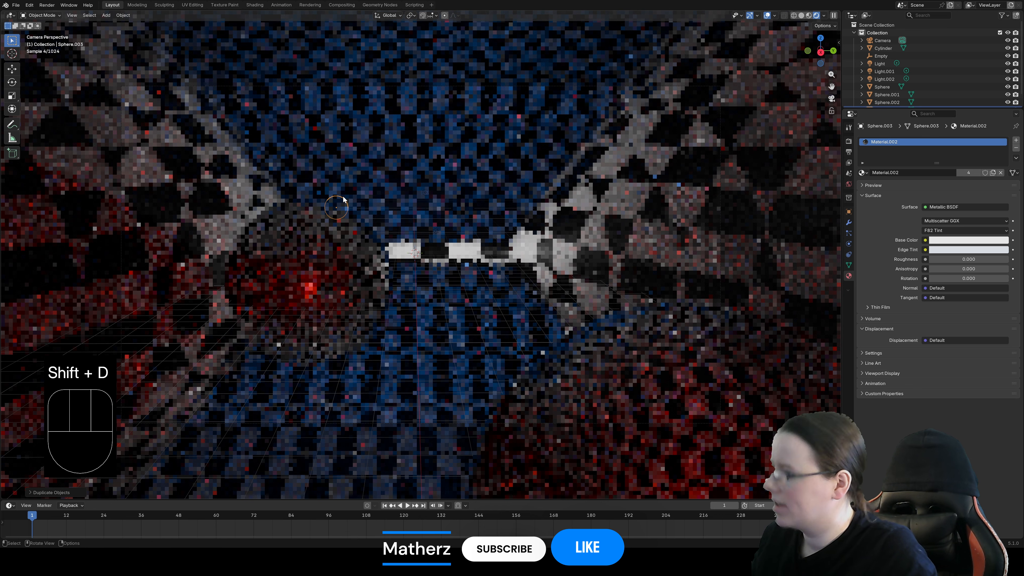
key("g")
left_click(346, 136)
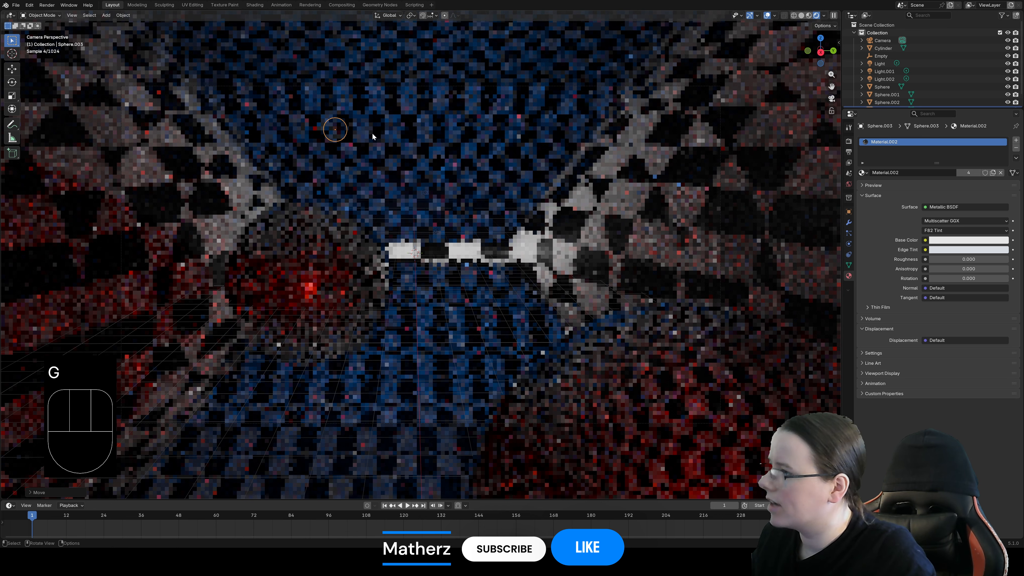
Step: Duplicate the raised small sphere along Y to the cylinder's opposite side at the same height
key("shift+d")
middle_click_drag(372, 136, 611, 132)
left_click(605, 133)
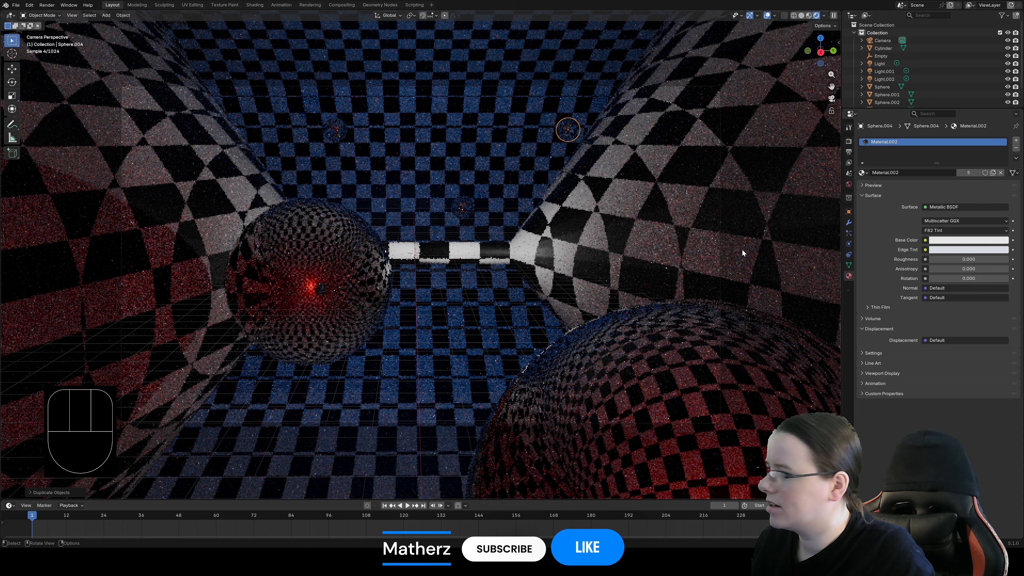
Step: Select the camera to bring up its lens and depth-of-field settings
left_click(745, 243)
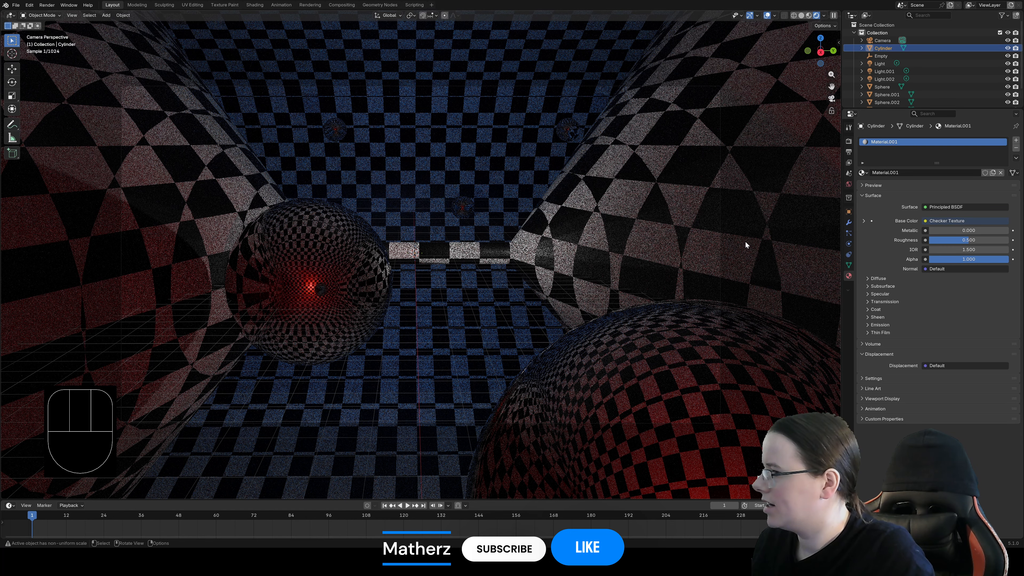
left_click(721, 214)
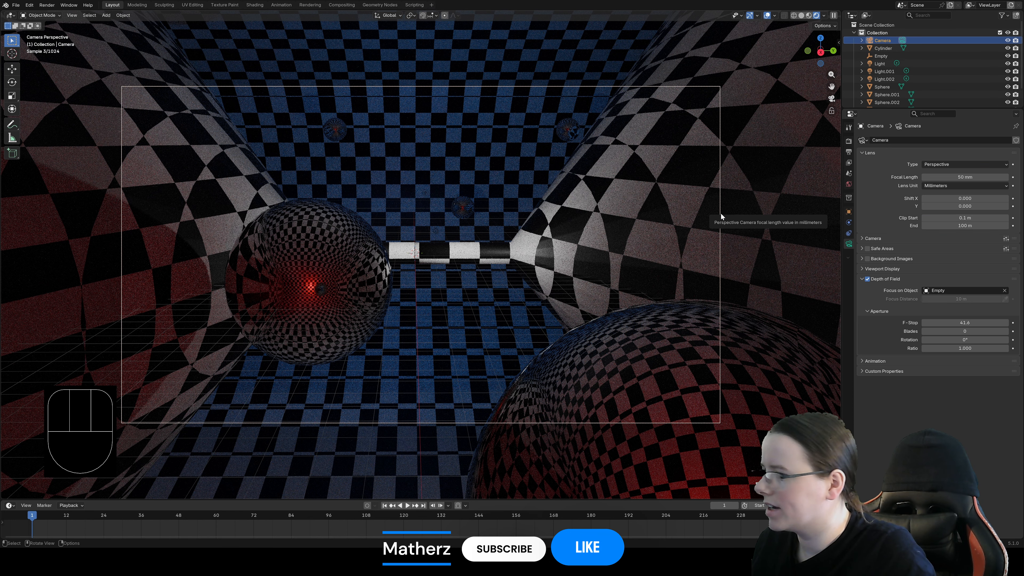